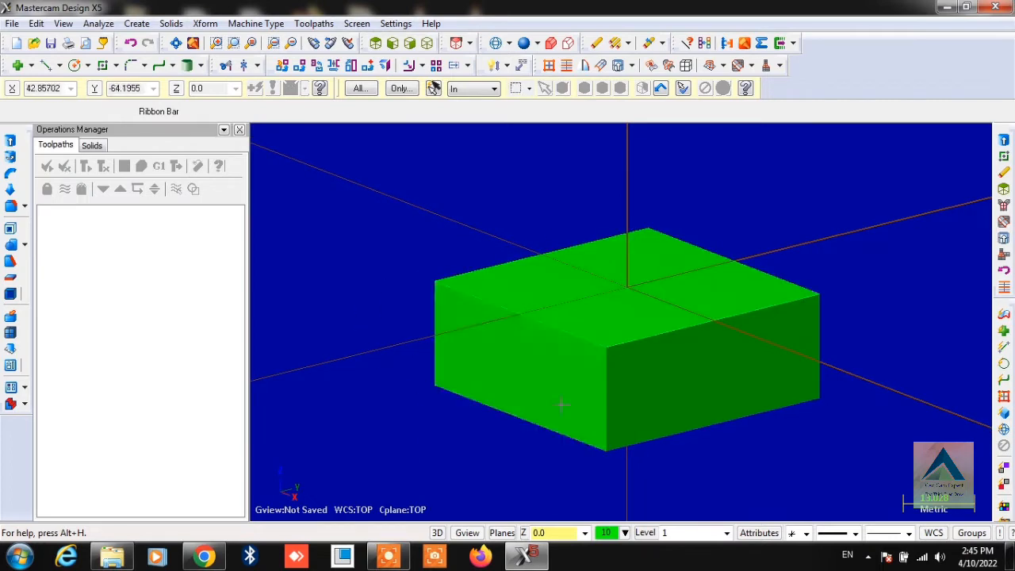
Fillet the block's front-left top edge with a constant radius of 5 mm.
click(170, 23)
mouse_move(194, 126)
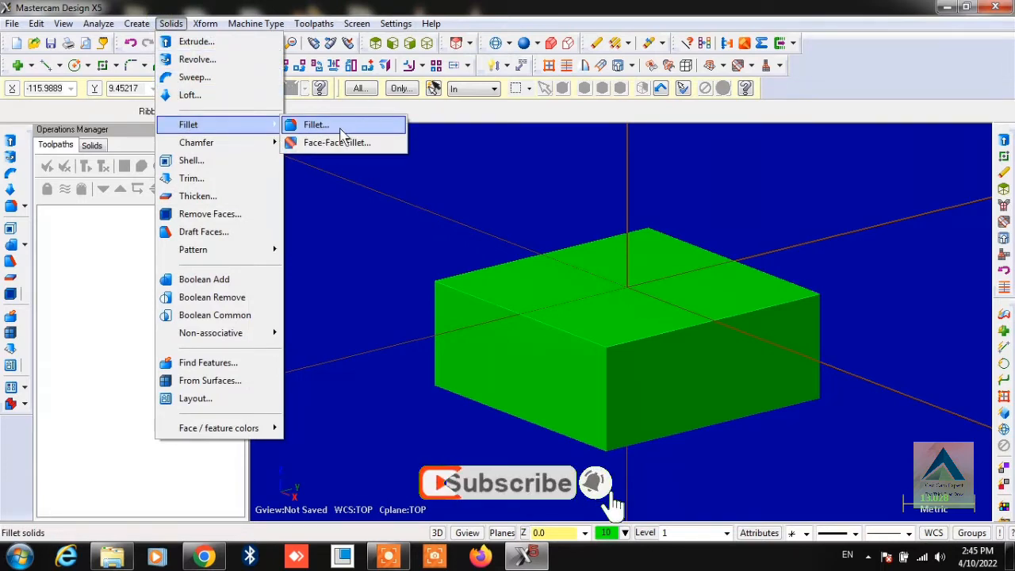
click(306, 125)
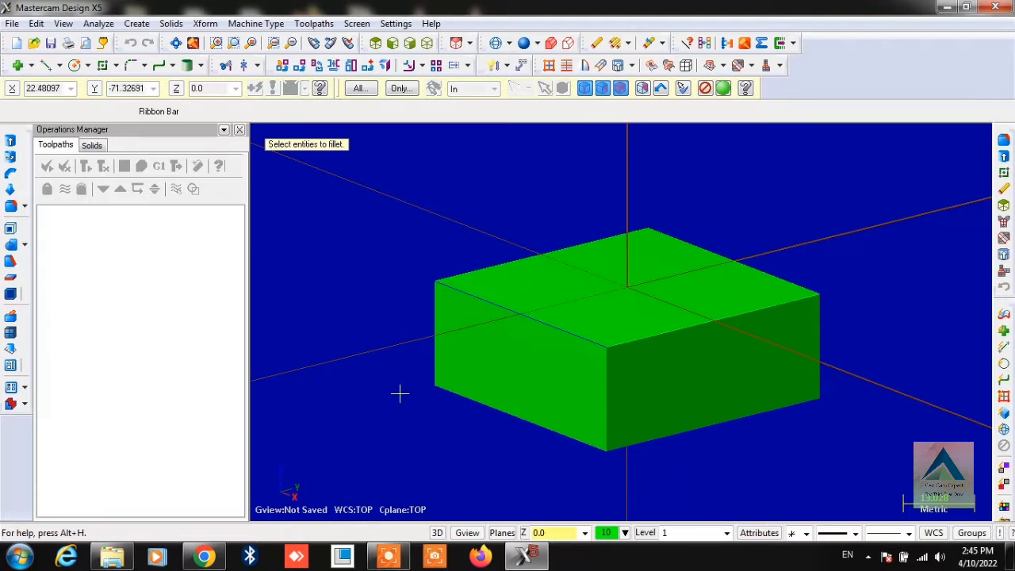
key(Return)
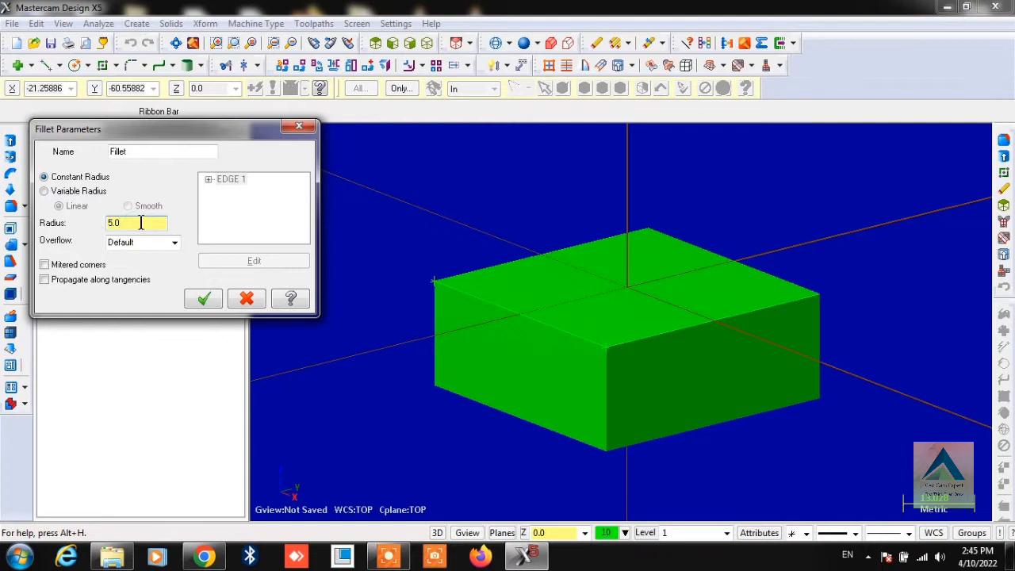
drag(141, 223, 80, 221)
click(206, 300)
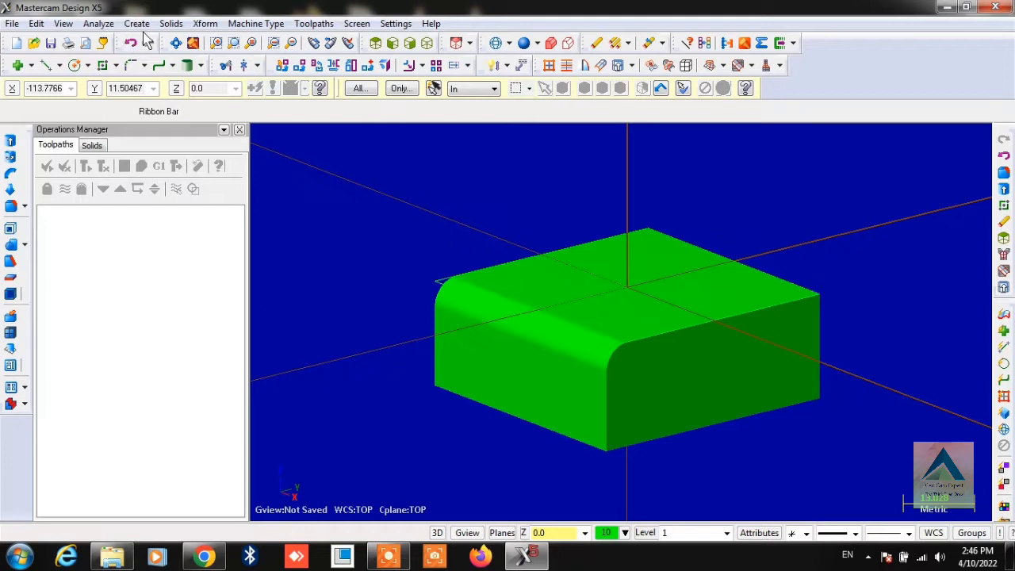
Choose the block's front-right top edge for a solid fillet with a linear variable radius.
click(171, 24)
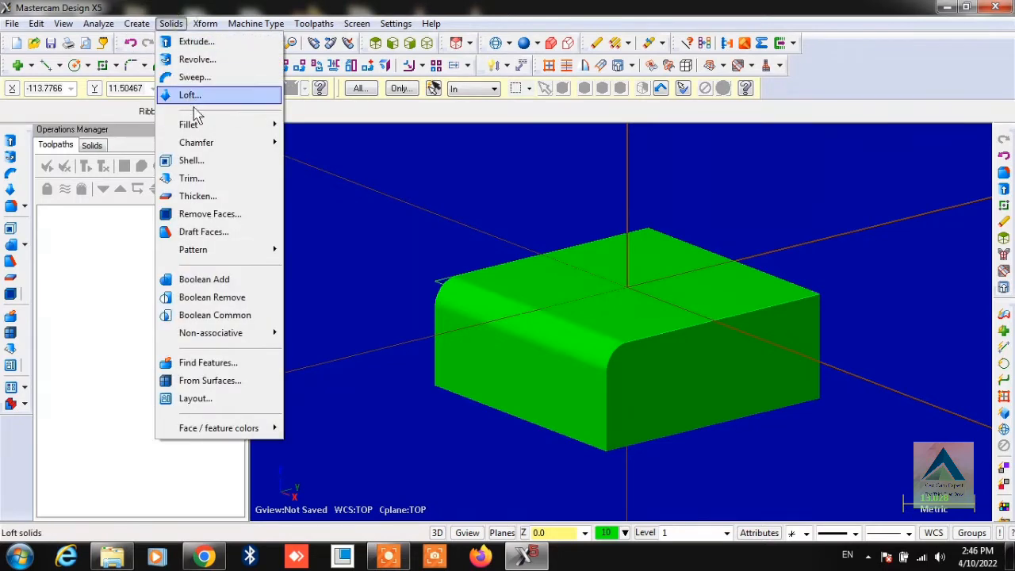
mouse_move(203, 127)
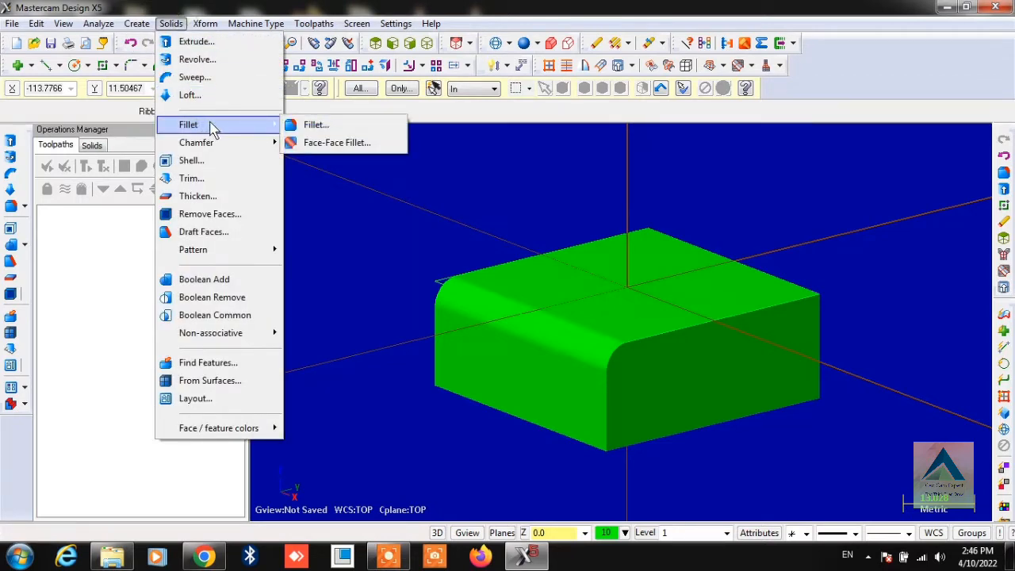
click(321, 124)
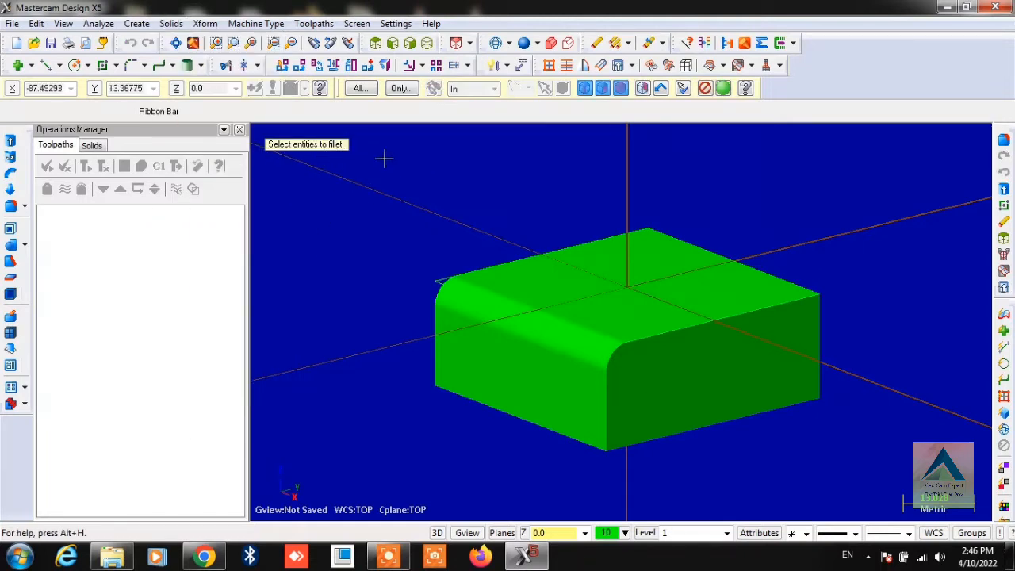
click(649, 335)
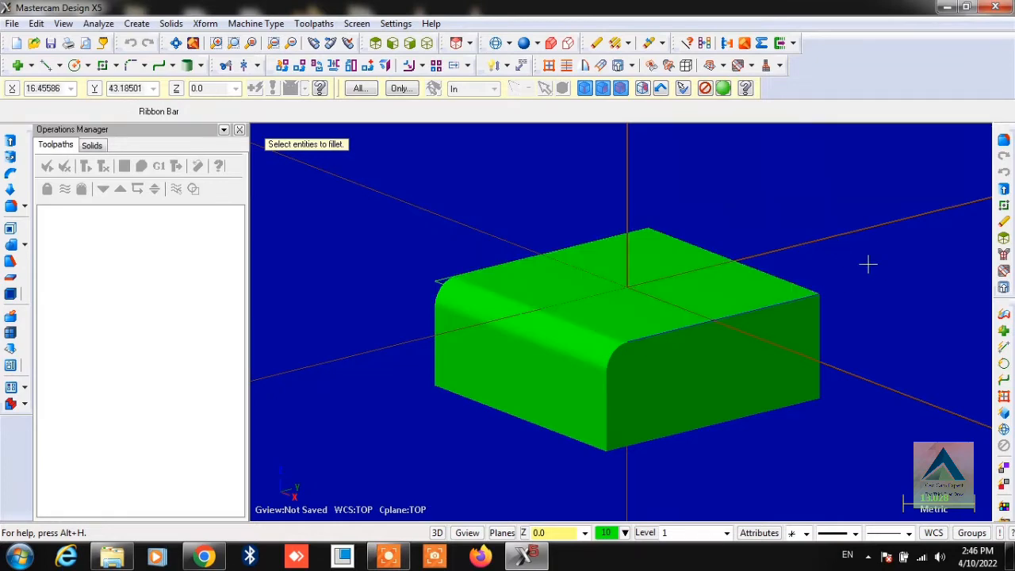
key(Return)
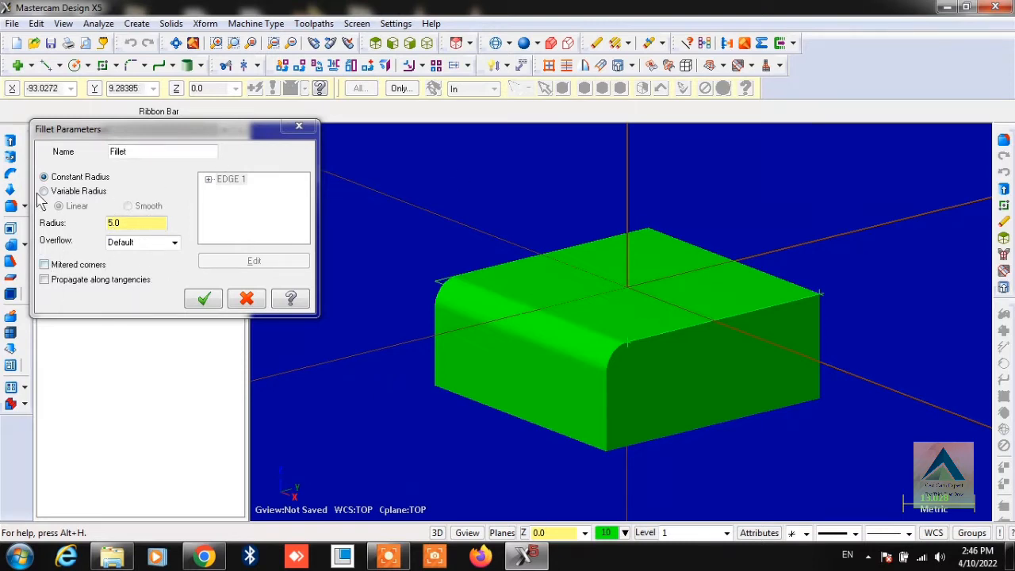
click(71, 192)
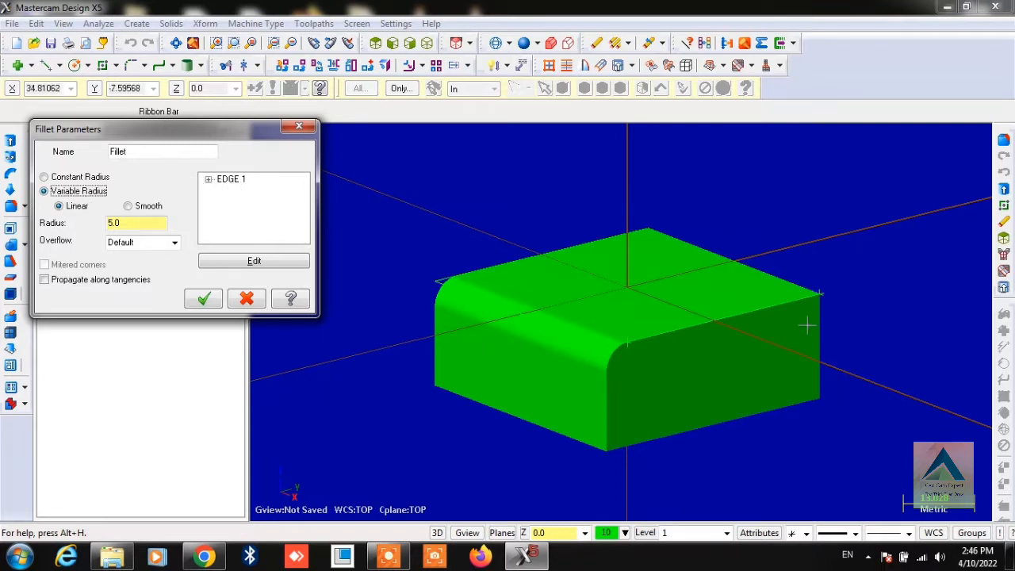
Set the variable fillet's radius to 8 mm at the edge's first vertex and 12 mm at its second, and create the fillet.
click(208, 181)
click(246, 191)
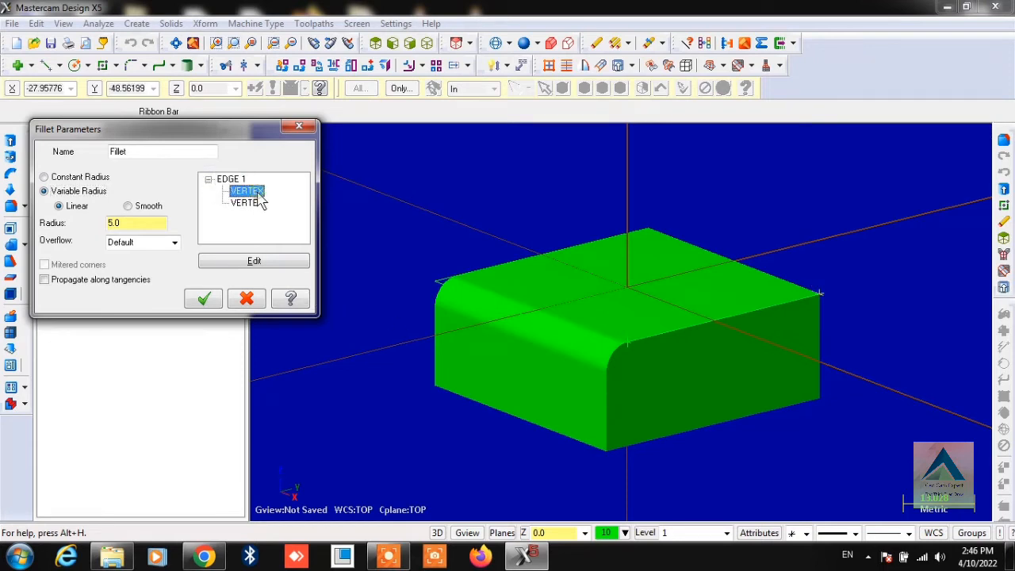
click(144, 223)
drag(114, 224, 108, 224)
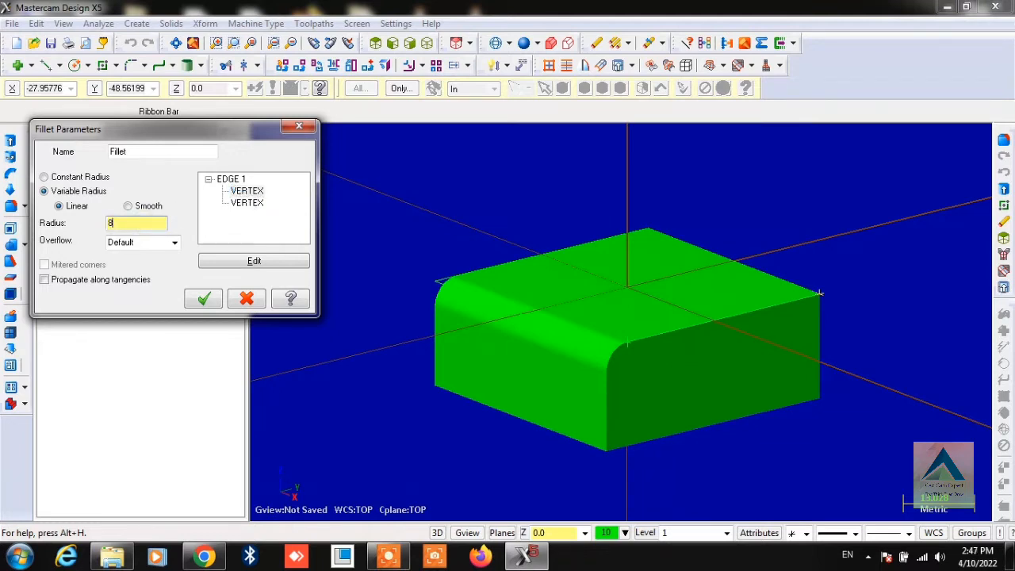
click(246, 204)
click(121, 224)
click(236, 239)
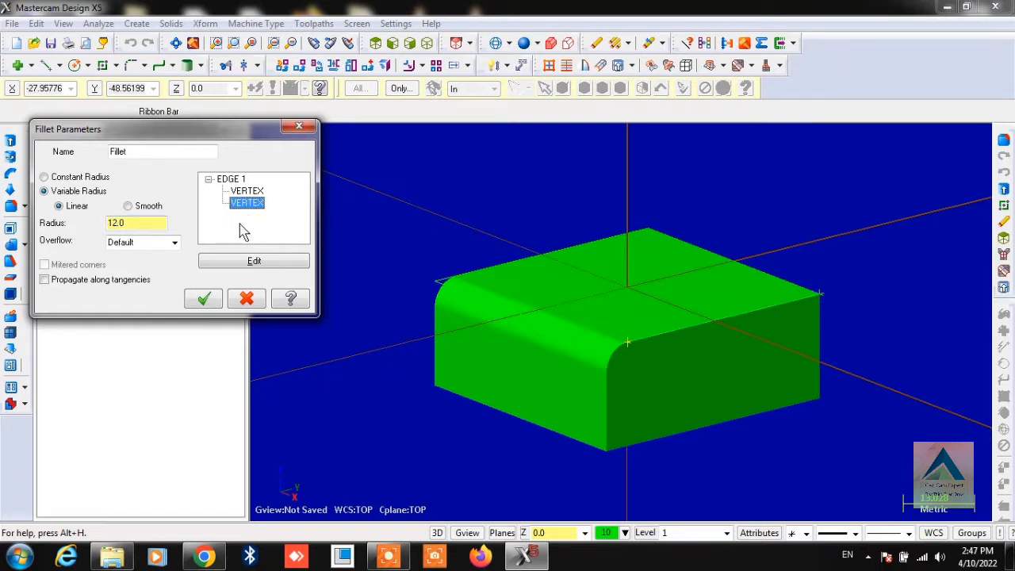
click(203, 300)
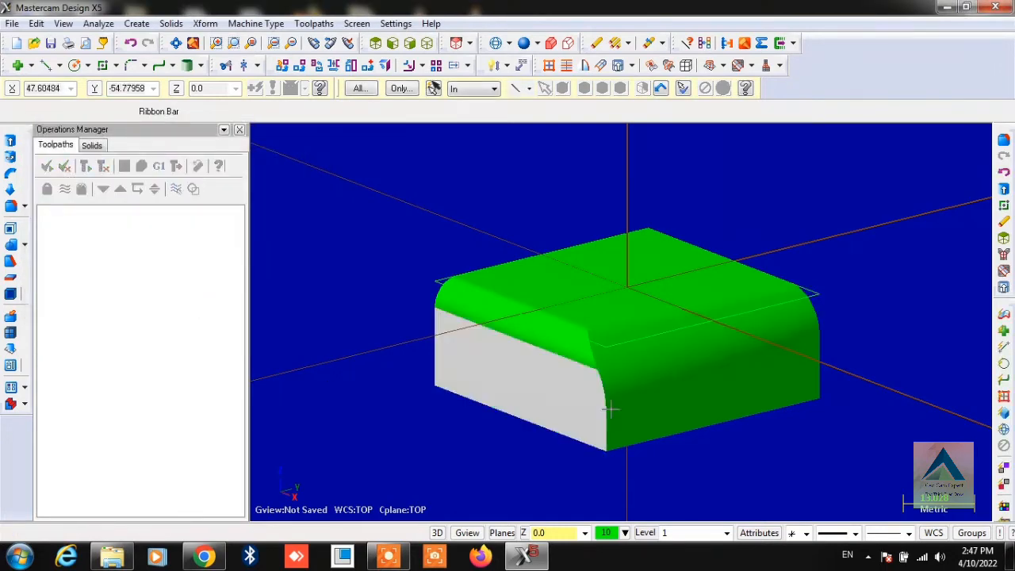
Delete the variable-radius fillet from the solid's operation history and regenerate all solids.
click(632, 365)
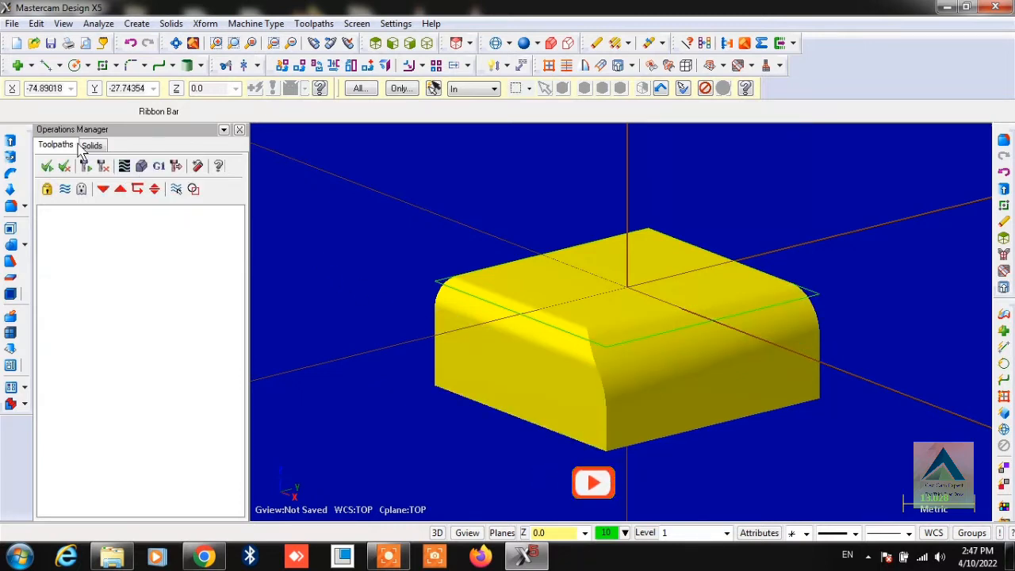
click(93, 149)
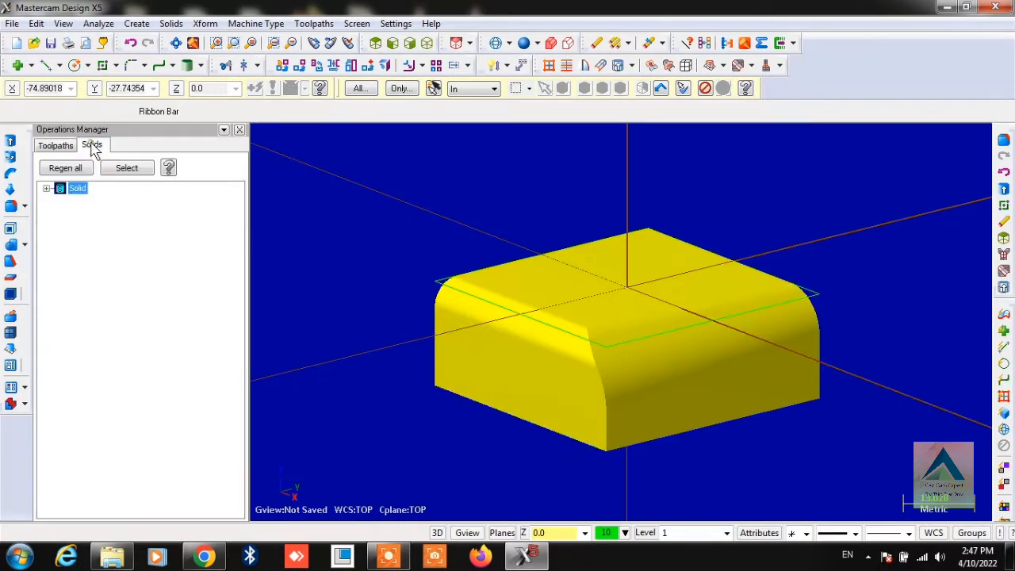
click(47, 188)
click(91, 225)
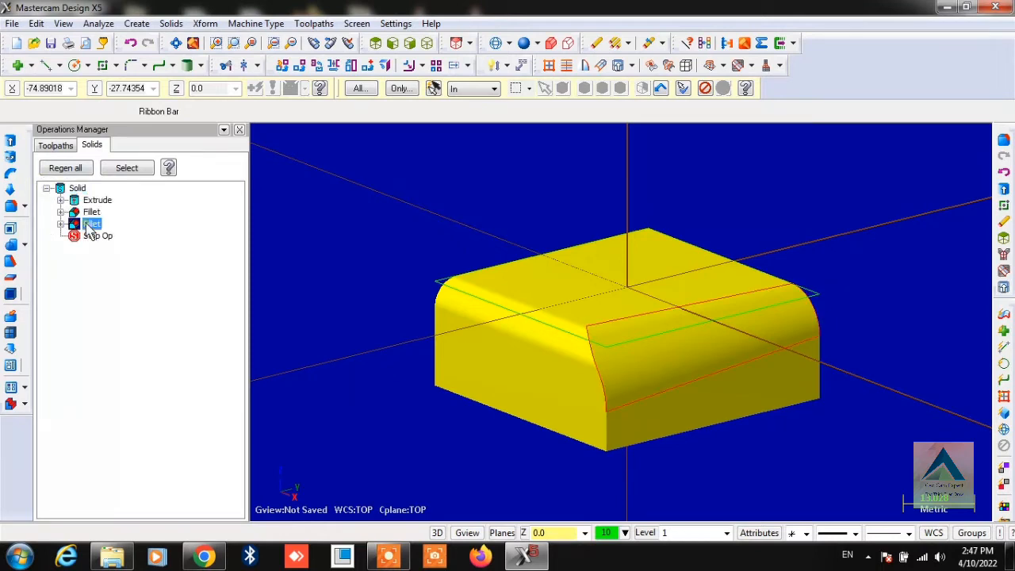
right_click(87, 225)
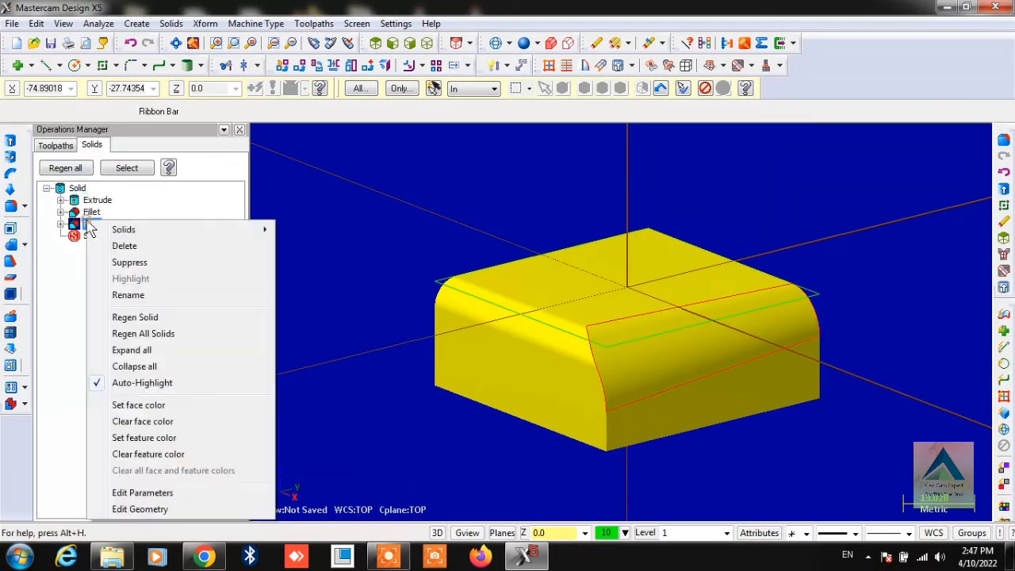
click(109, 245)
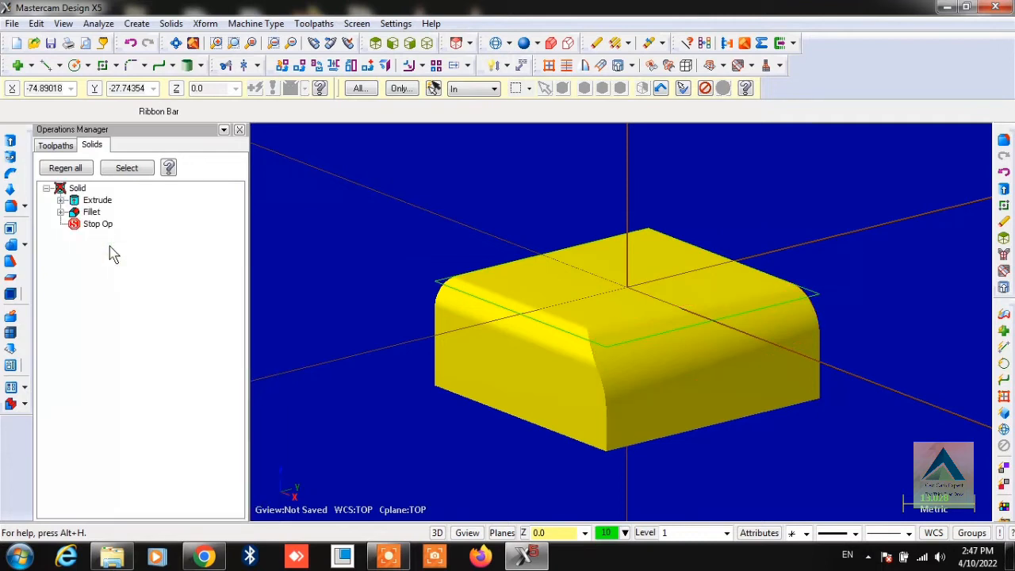
click(64, 170)
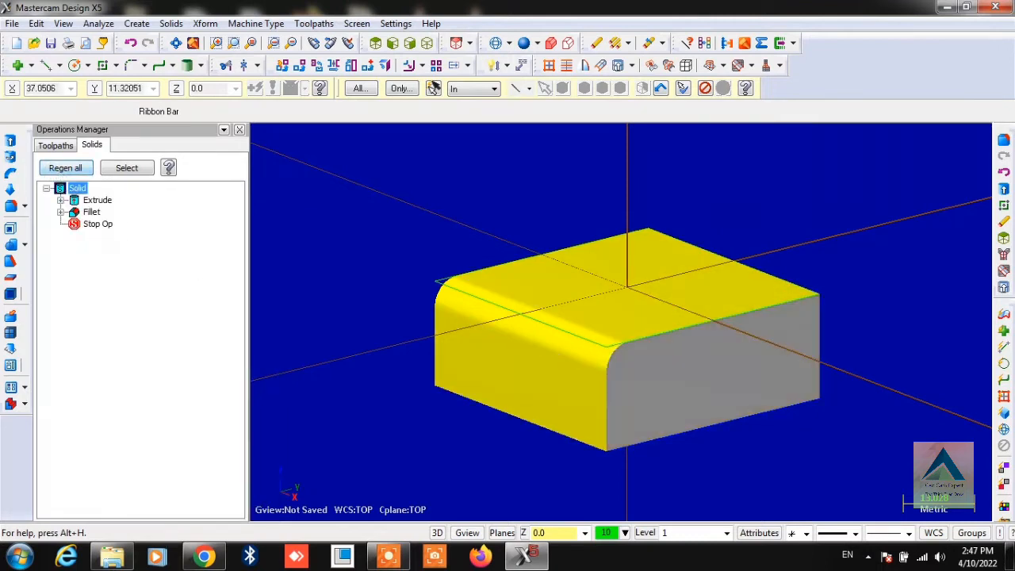
Delete the remaining constant-radius fillet from the solid's history and regenerate the block.
click(84, 212)
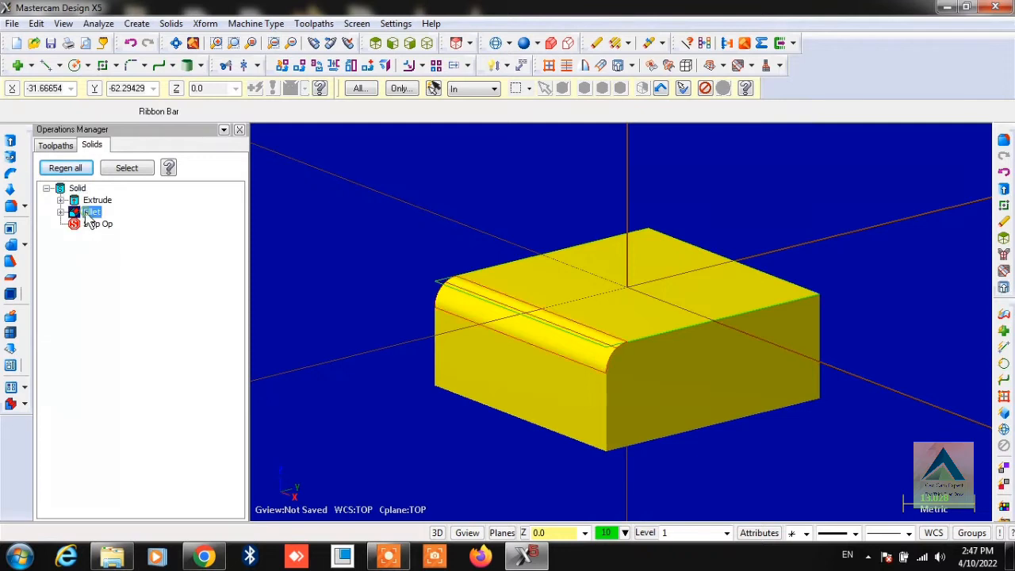
right_click(85, 213)
click(123, 238)
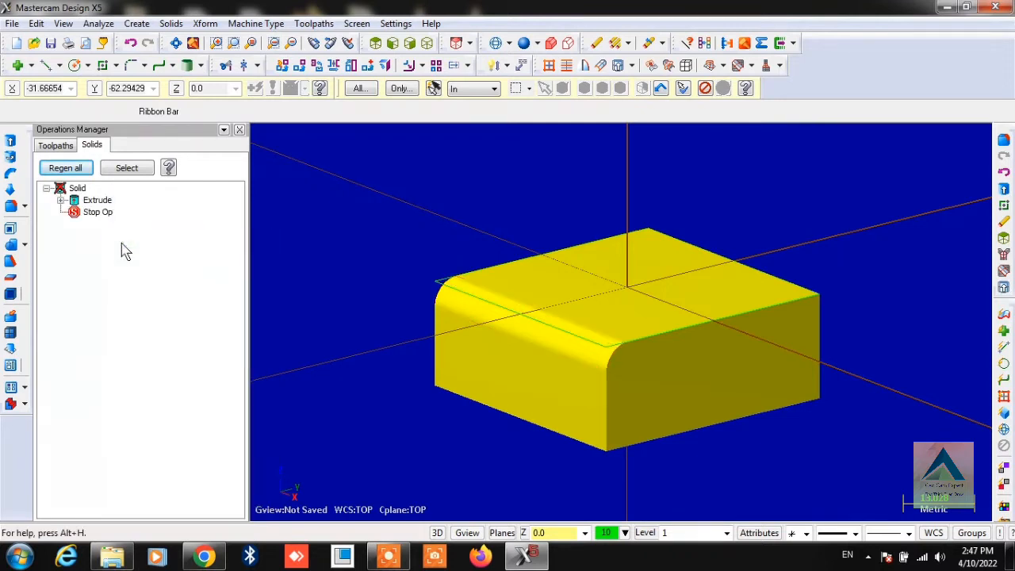
click(65, 169)
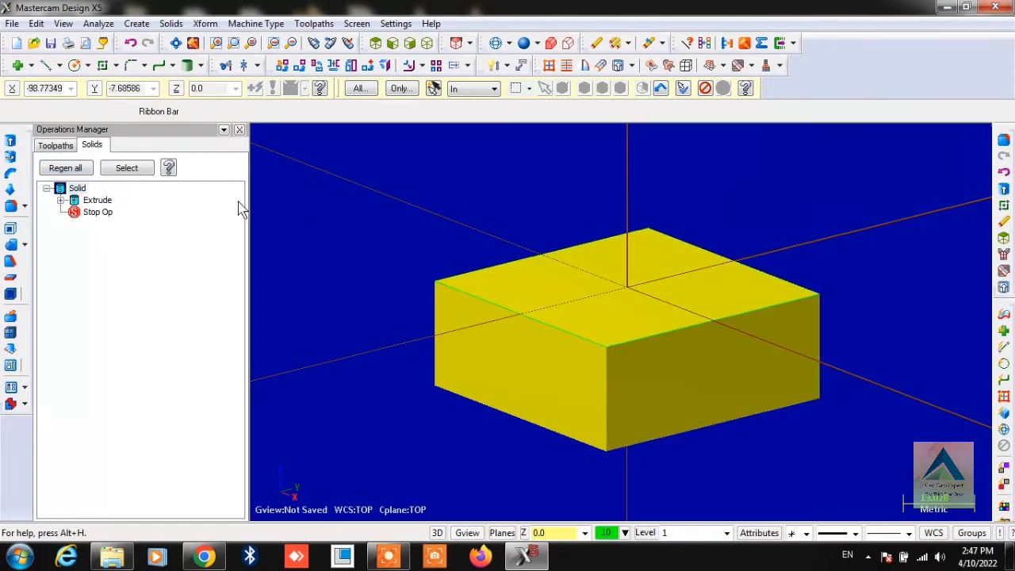
Fillet the three edges meeting at the block's front top corner with a constant 12 mm radius, mitered corners and propagation along tangencies.
click(171, 23)
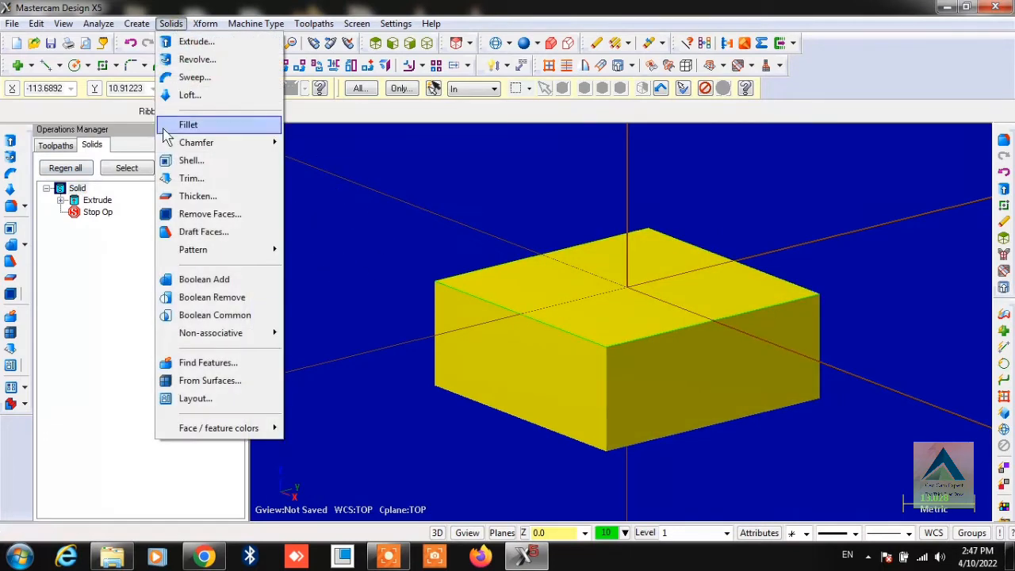
mouse_move(212, 129)
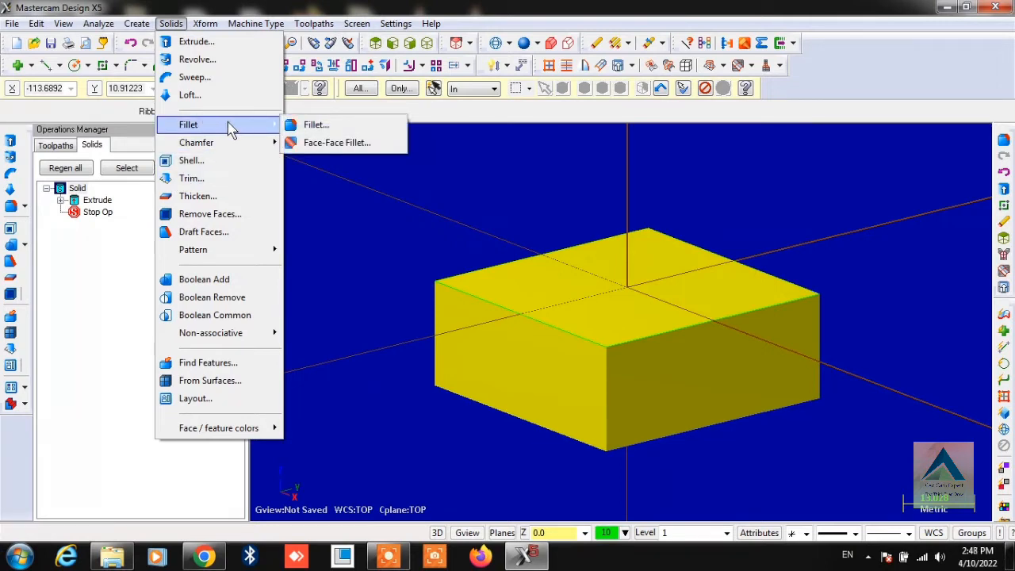
click(327, 127)
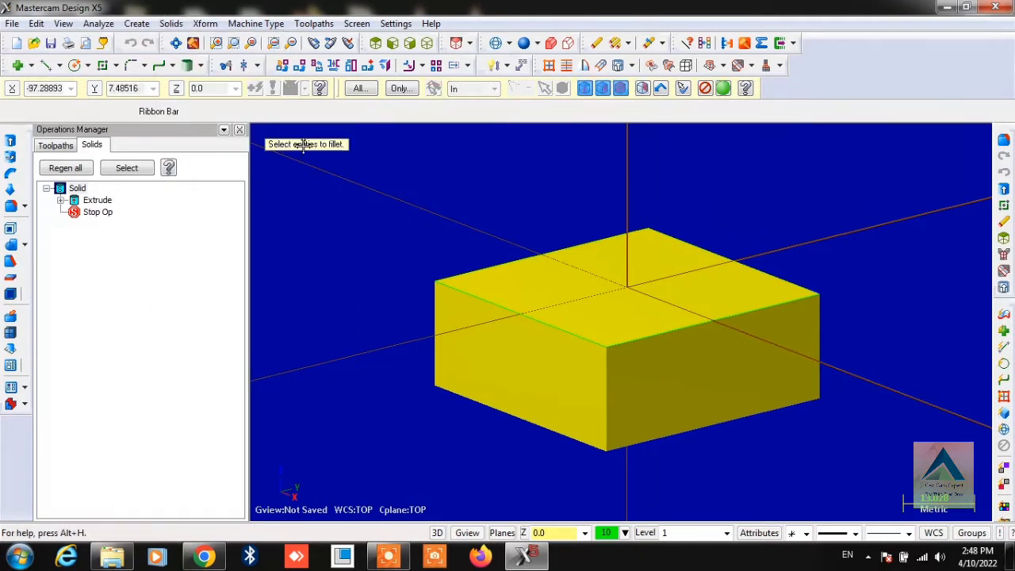
click(476, 304)
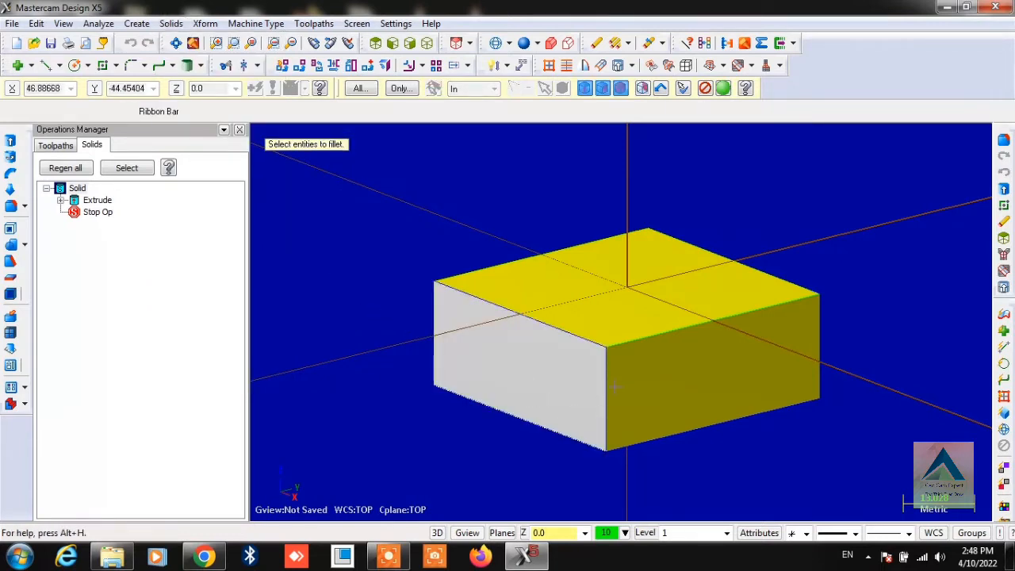
click(669, 339)
click(651, 338)
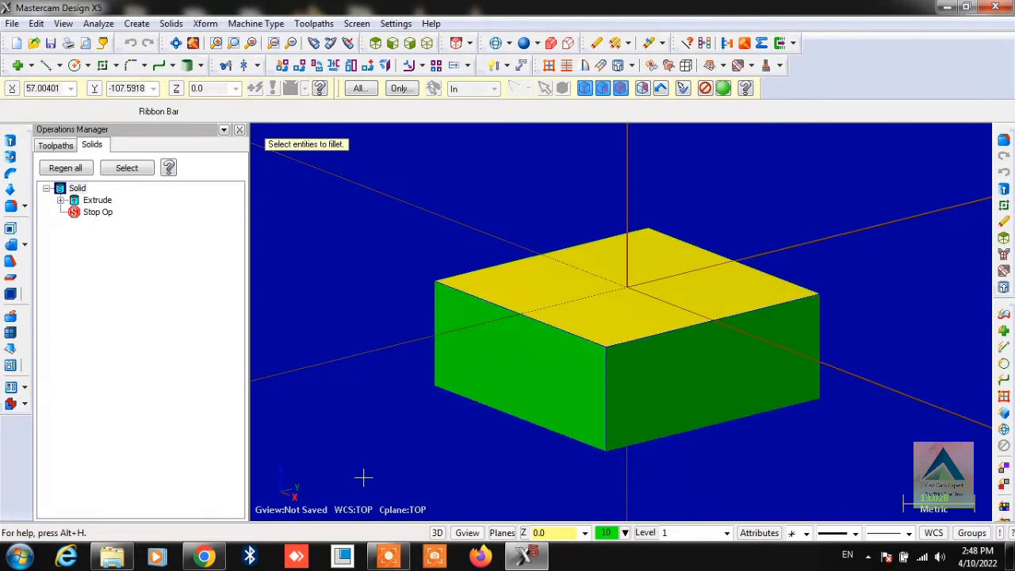
key(Return)
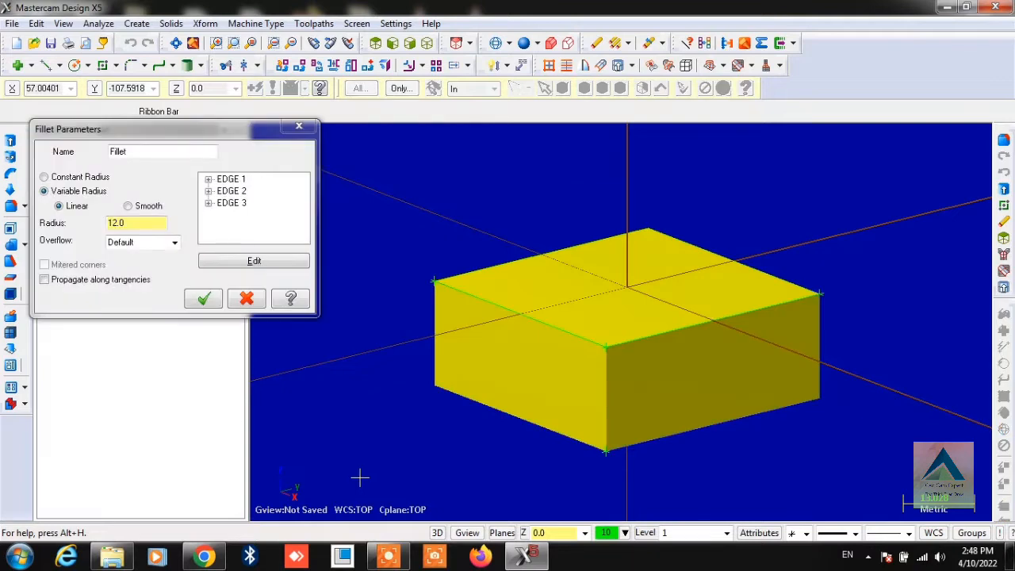
click(79, 179)
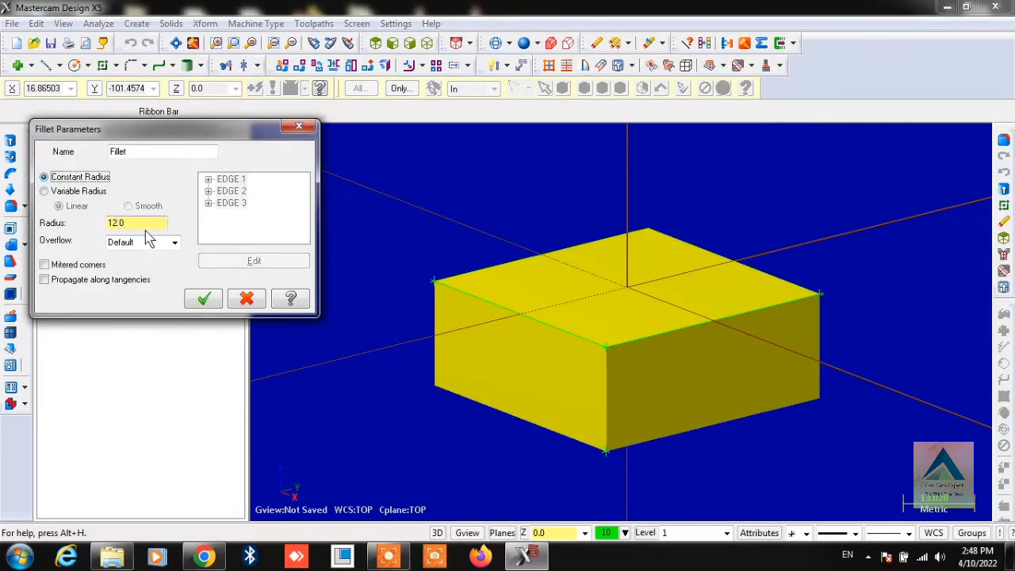
drag(142, 226, 82, 229)
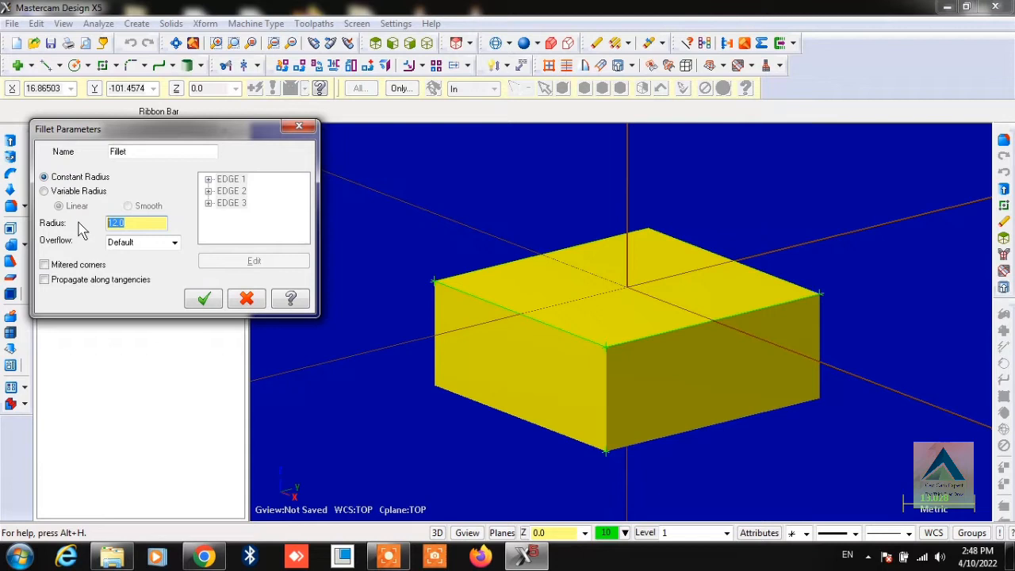
click(46, 265)
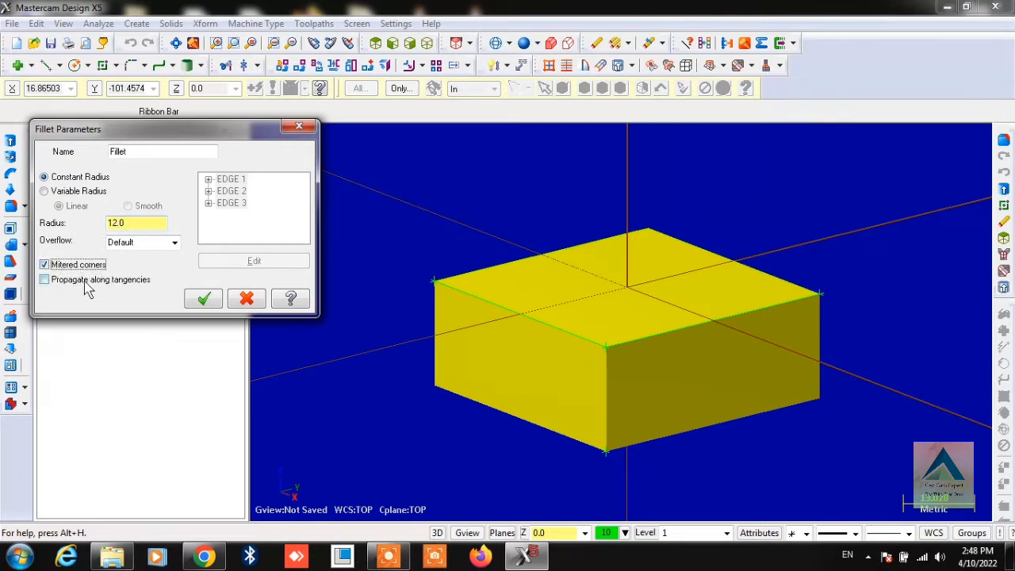
click(45, 281)
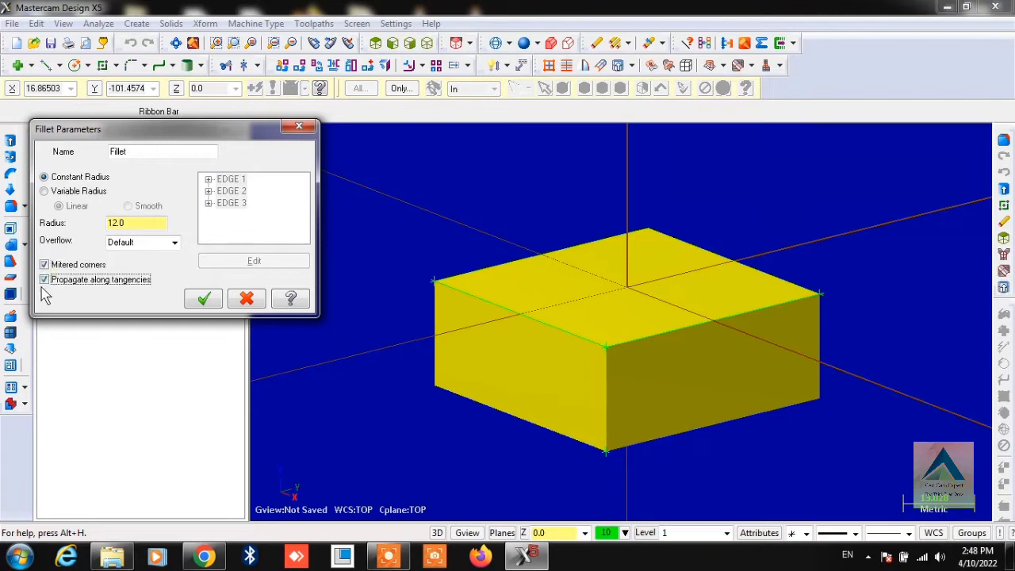
click(202, 302)
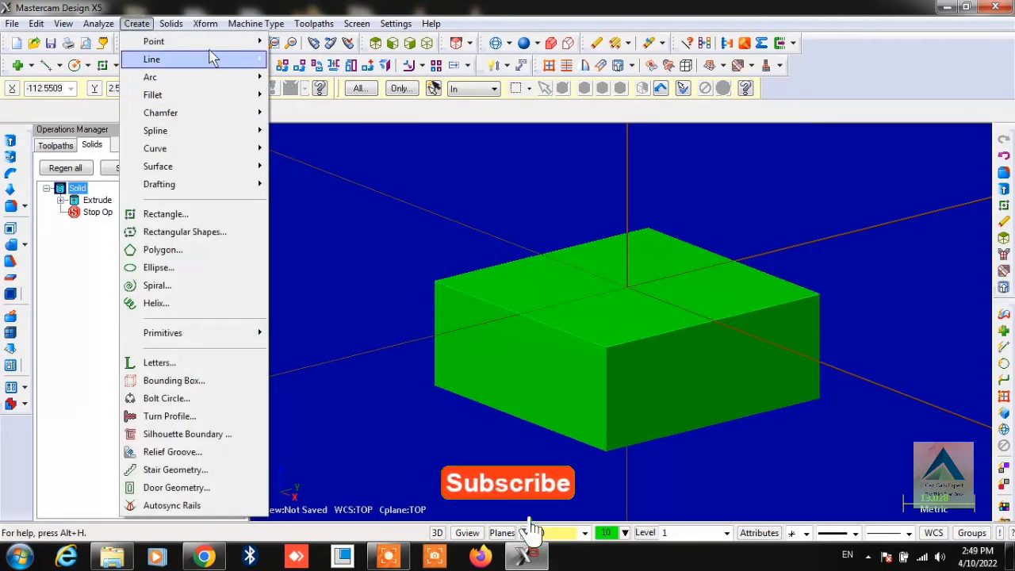
mouse_move(170, 23)
click(394, 233)
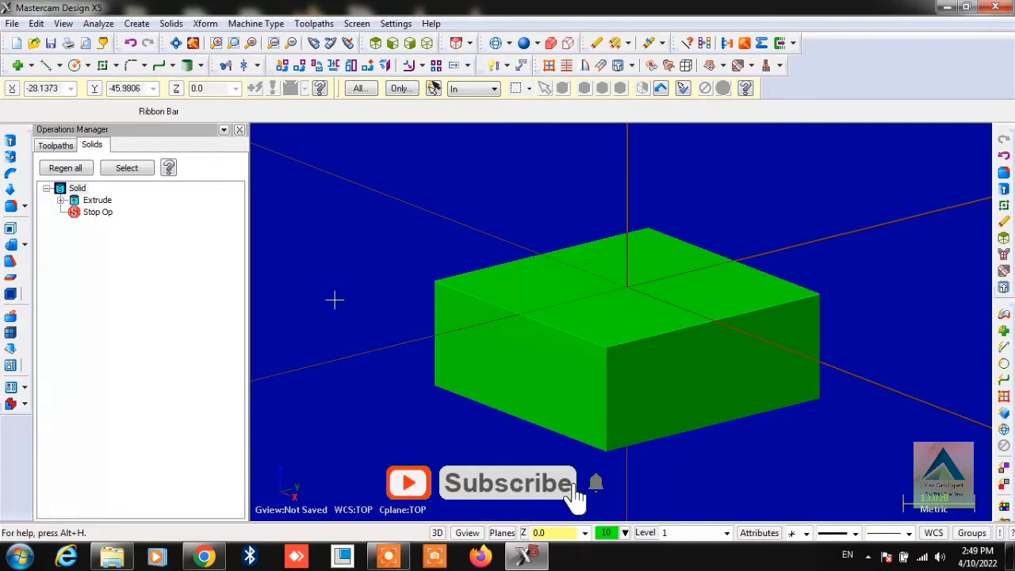
Create a face-face fillet of radius 5 mm between the block's top face and front-left side face, and remove it again.
click(171, 23)
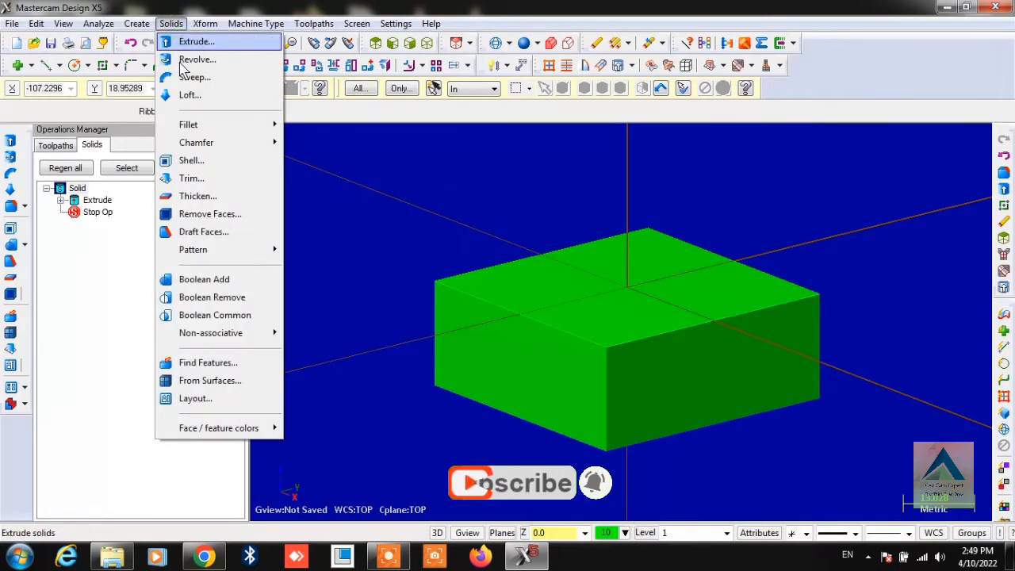
mouse_move(249, 124)
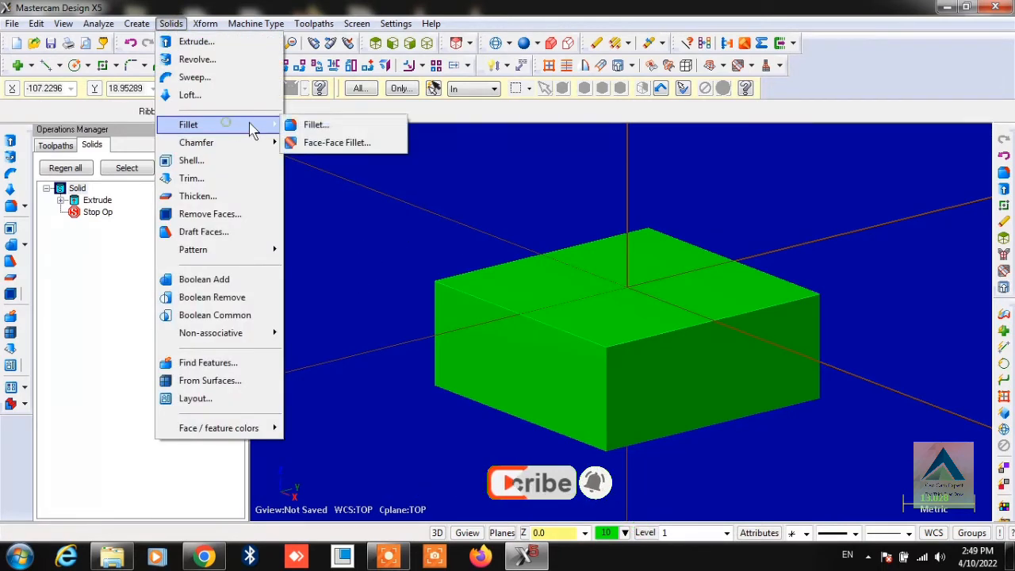
click(359, 145)
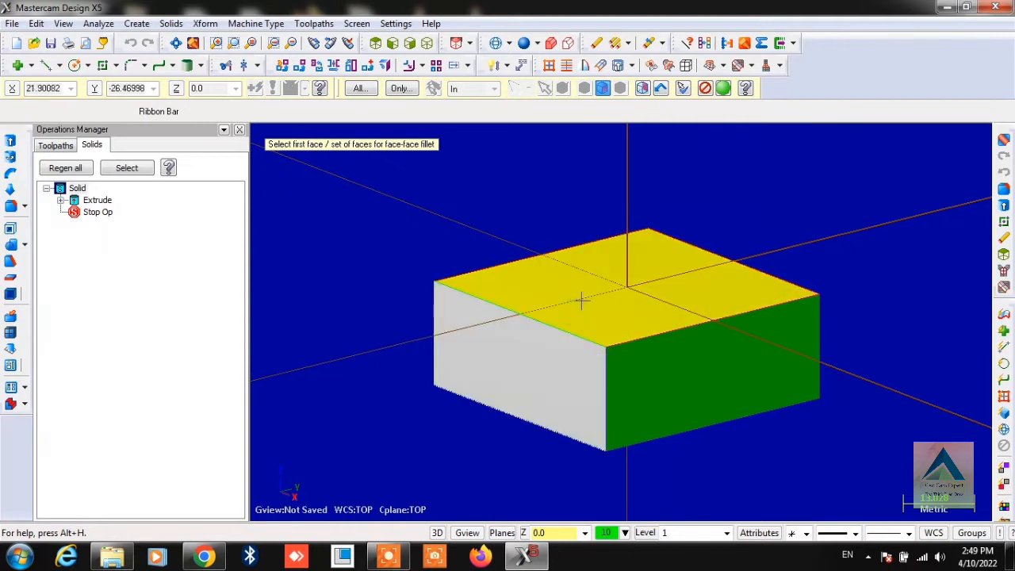
click(543, 307)
key(Return)
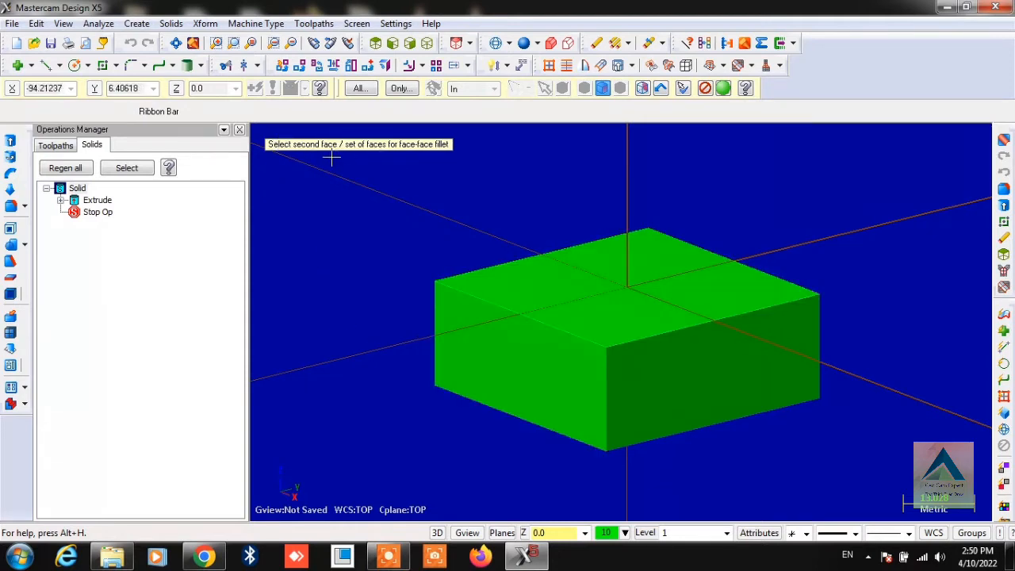
click(492, 360)
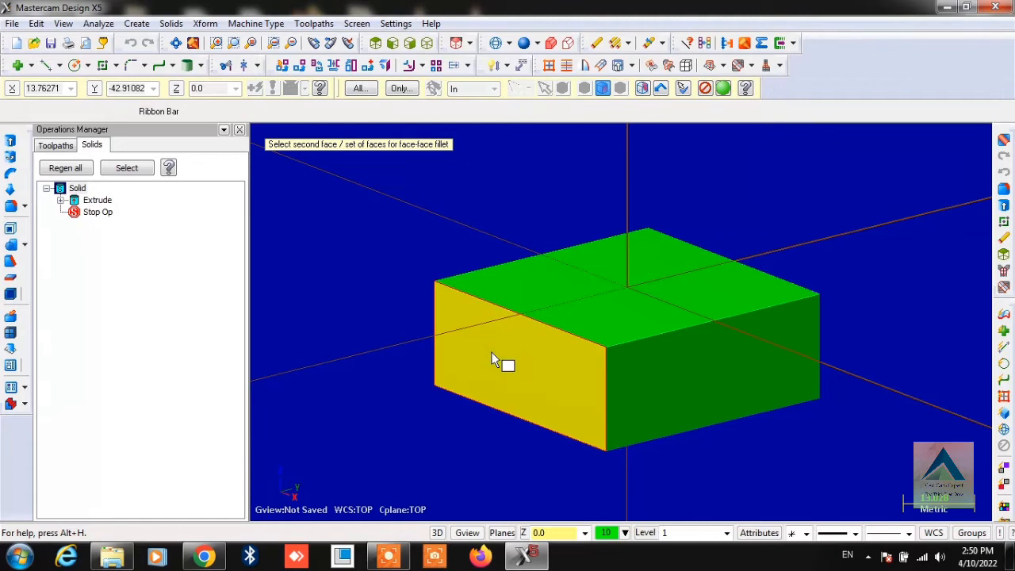
key(Return)
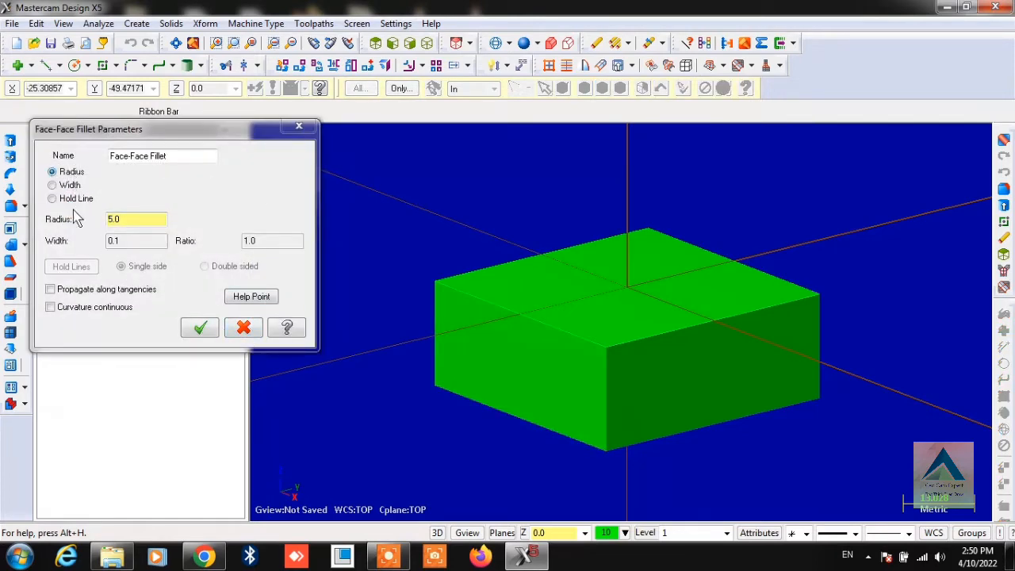
double_click(128, 222)
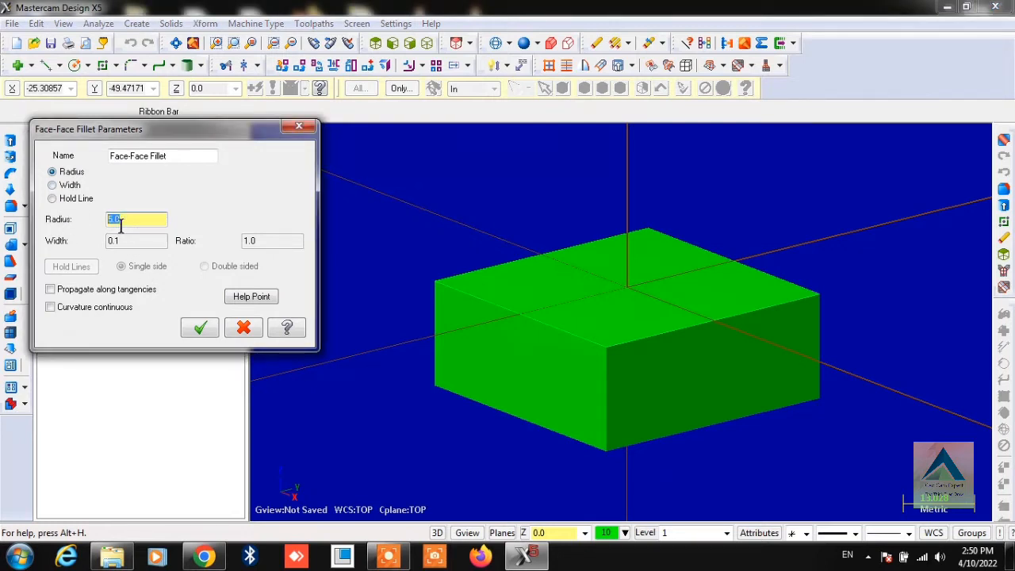
click(200, 327)
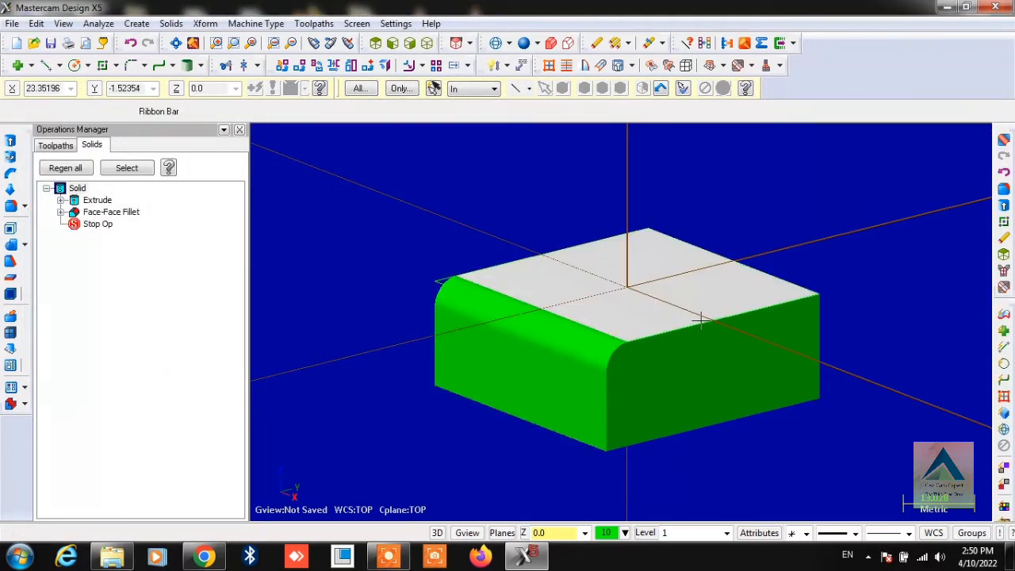
key(ctrl+z)
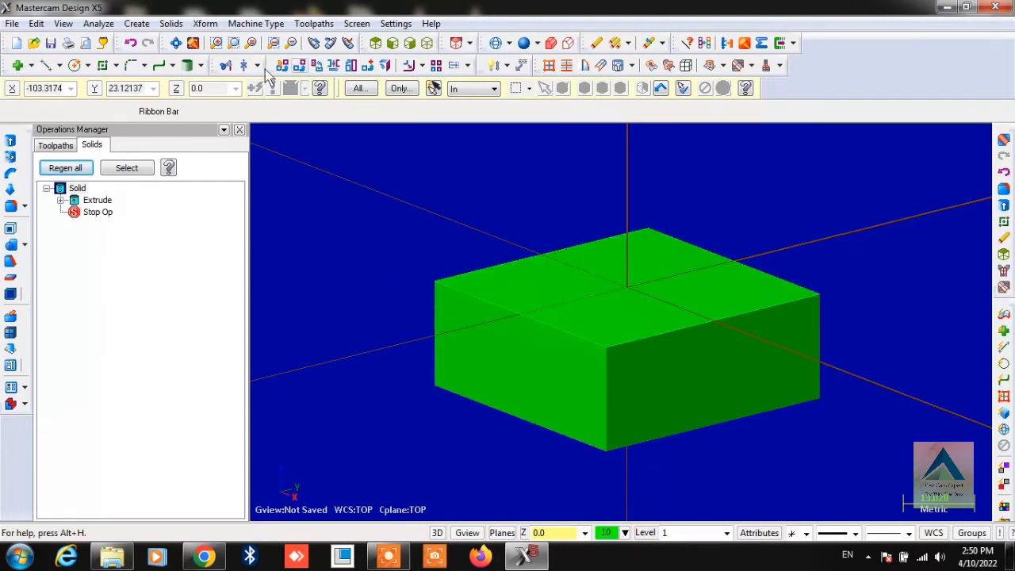
Apply a one-distance chamfer of 5 mm to the edge between the block's top face and front-left side face.
click(171, 23)
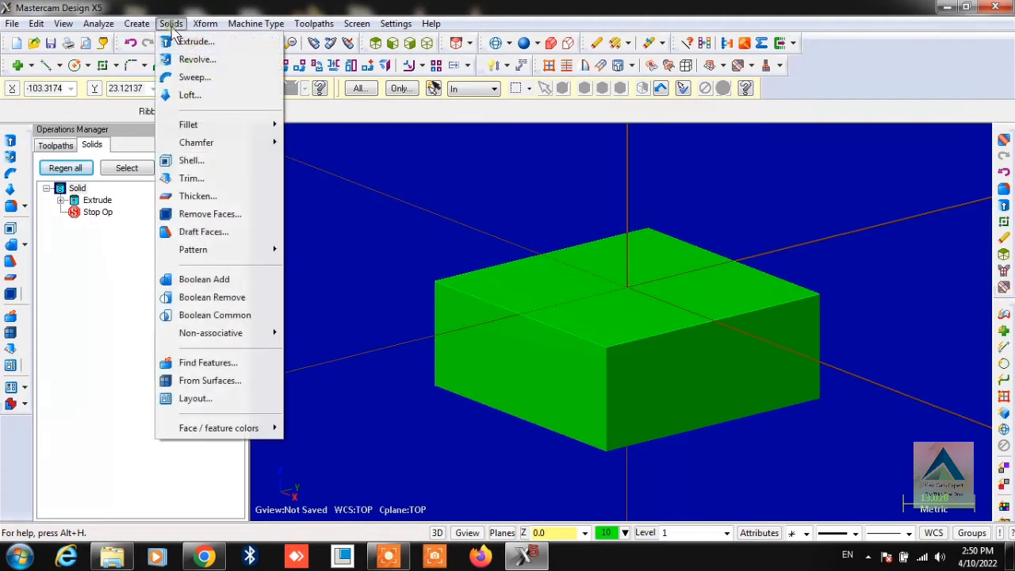
mouse_move(192, 142)
click(235, 151)
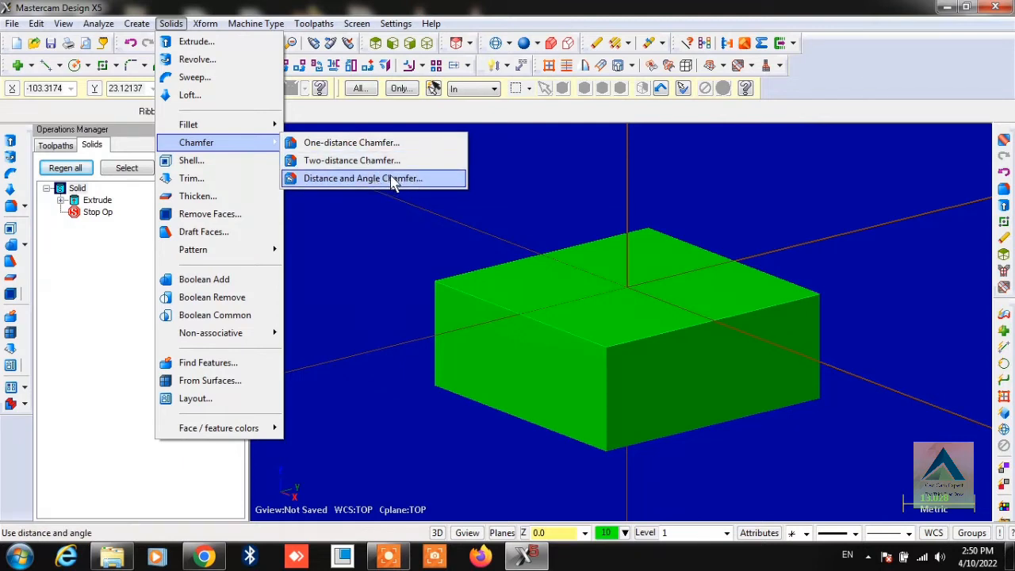
click(379, 148)
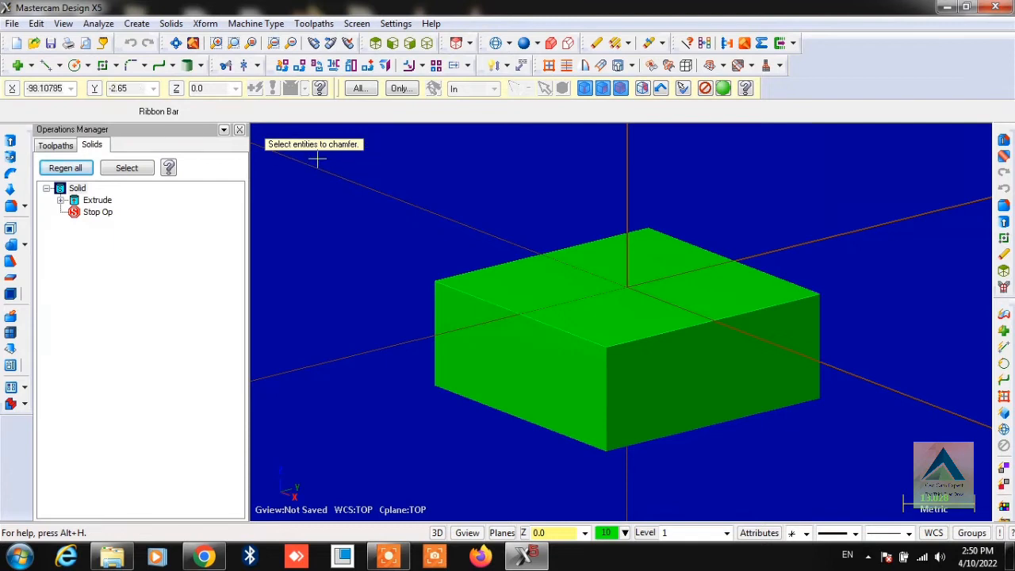
click(503, 307)
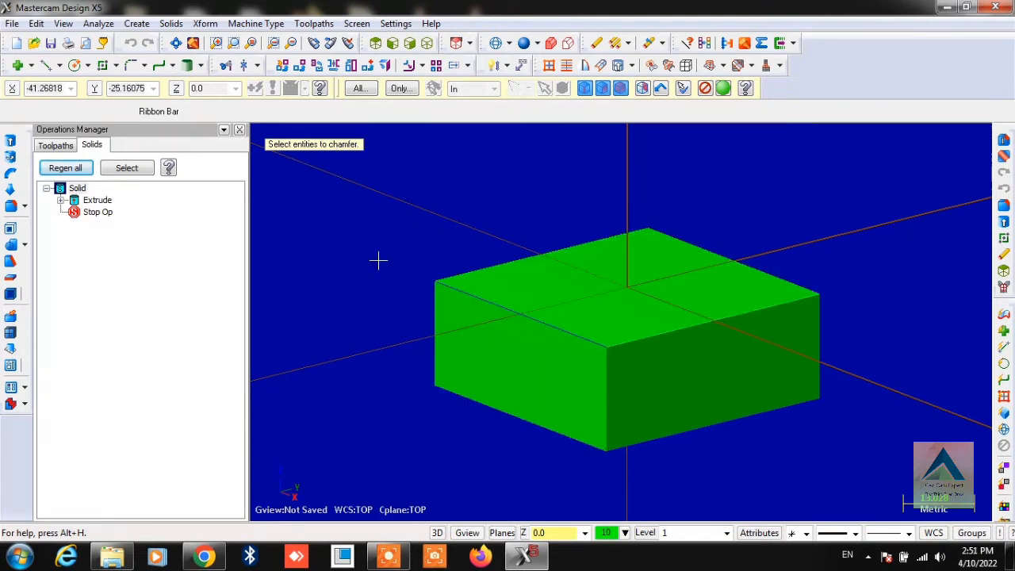
key(Return)
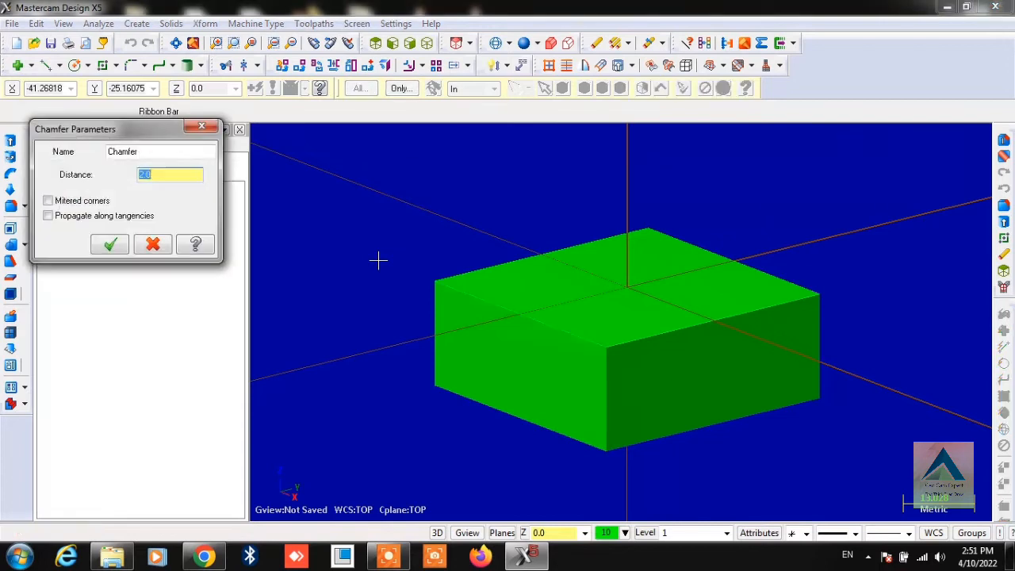
double_click(147, 176)
click(111, 245)
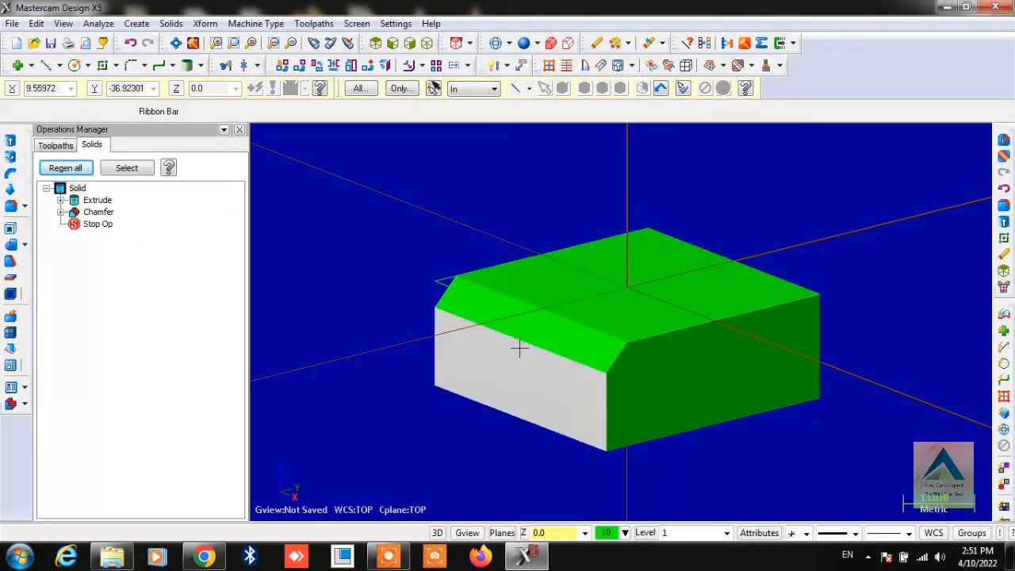
Delete the single-edge chamfer from the solid's operation history and regenerate all solids.
click(98, 213)
right_click(98, 212)
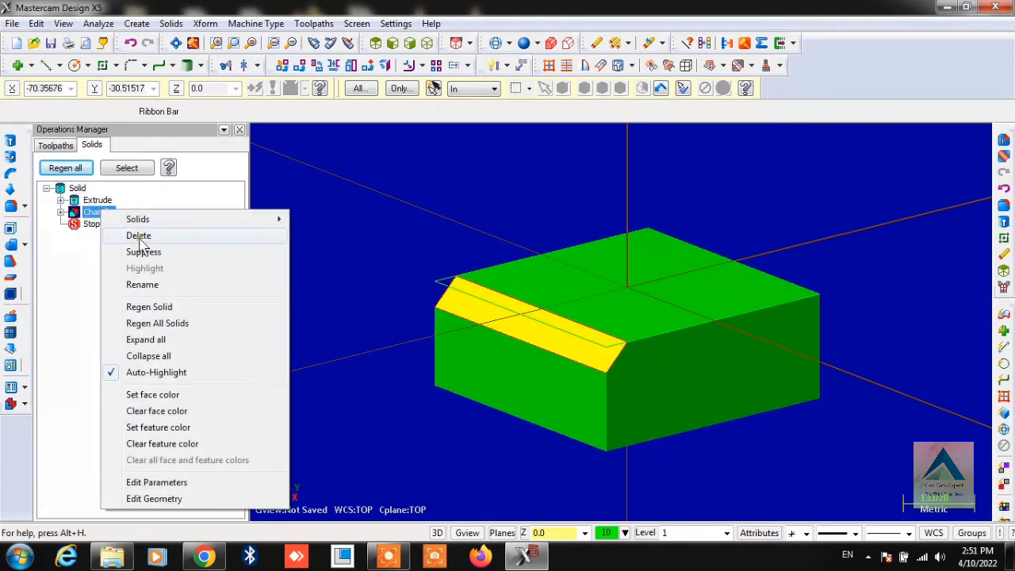
click(133, 236)
click(65, 169)
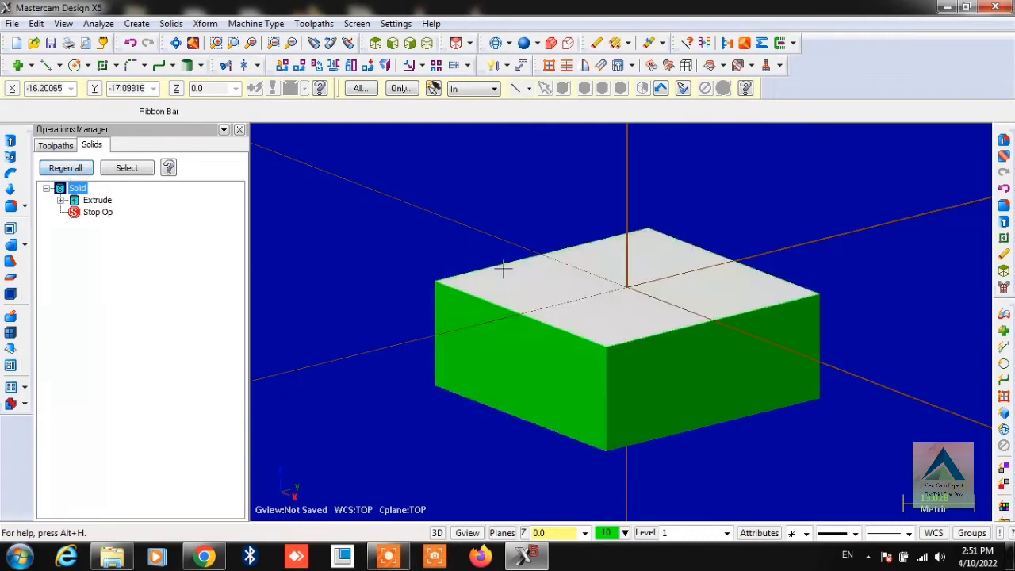
Chamfer the three edges meeting at the block's front top corner with one 5 mm distance, mitered corners and propagation along tangencies.
click(171, 23)
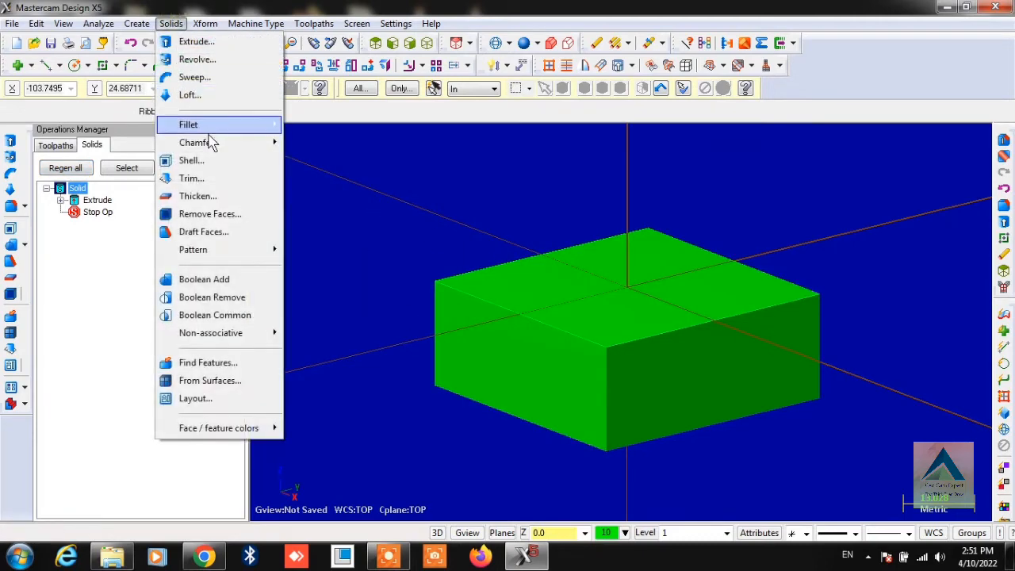
mouse_move(224, 148)
click(340, 142)
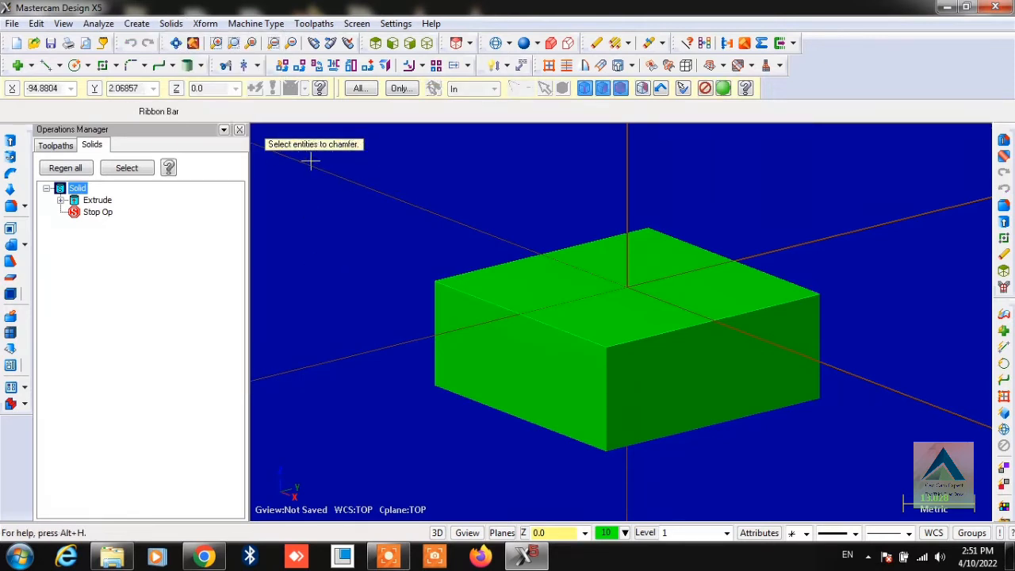
click(453, 280)
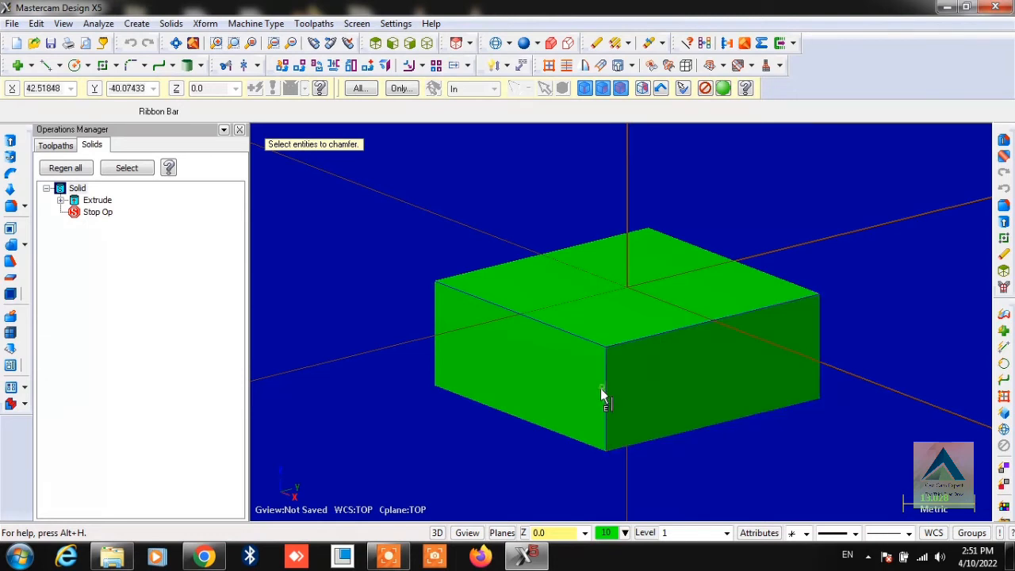
key(Return)
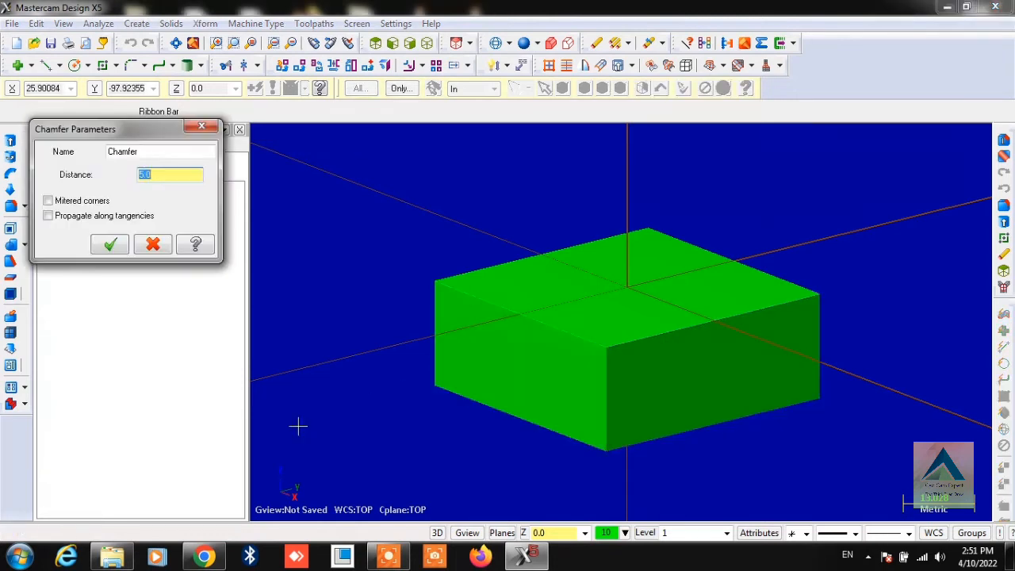
click(55, 202)
click(58, 216)
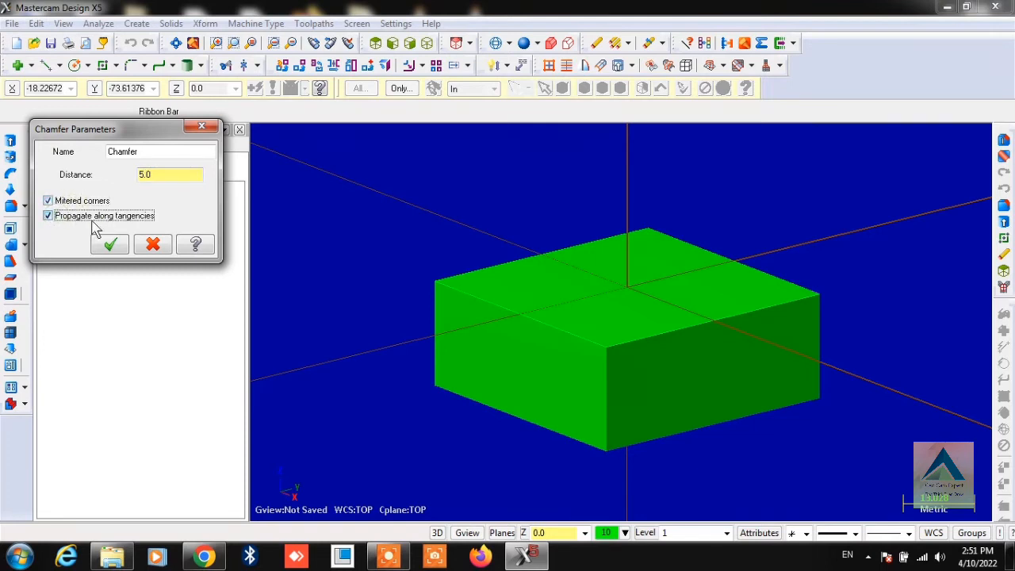
click(111, 245)
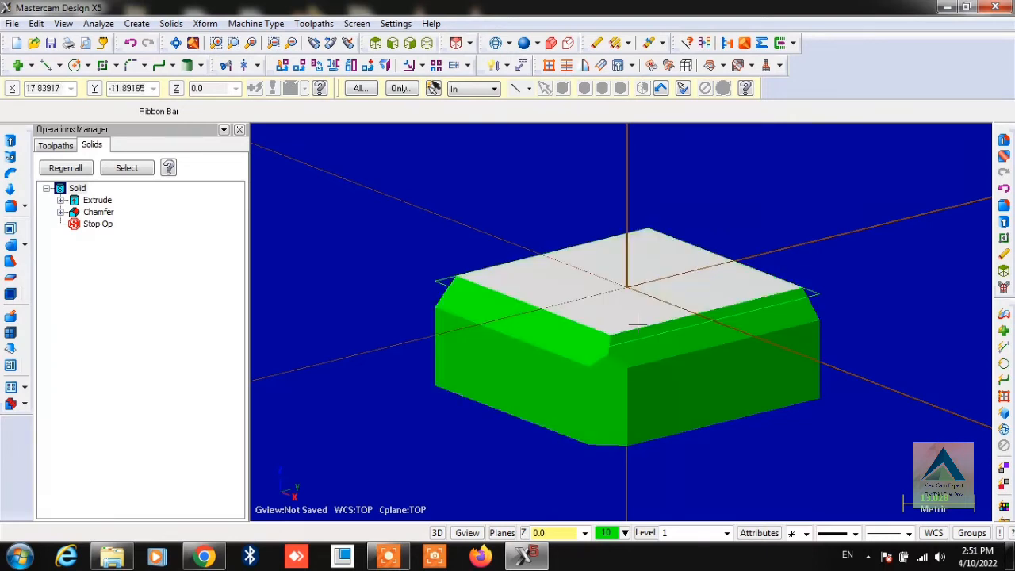
Delete the three-edge chamfer from the solid's history and regenerate the block.
click(97, 213)
right_click(92, 212)
click(184, 236)
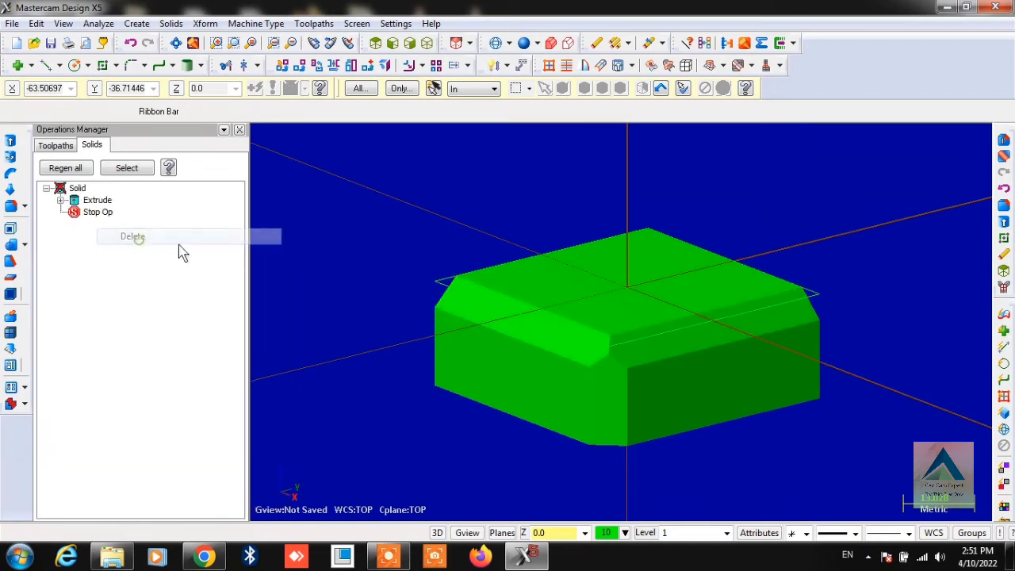
click(67, 170)
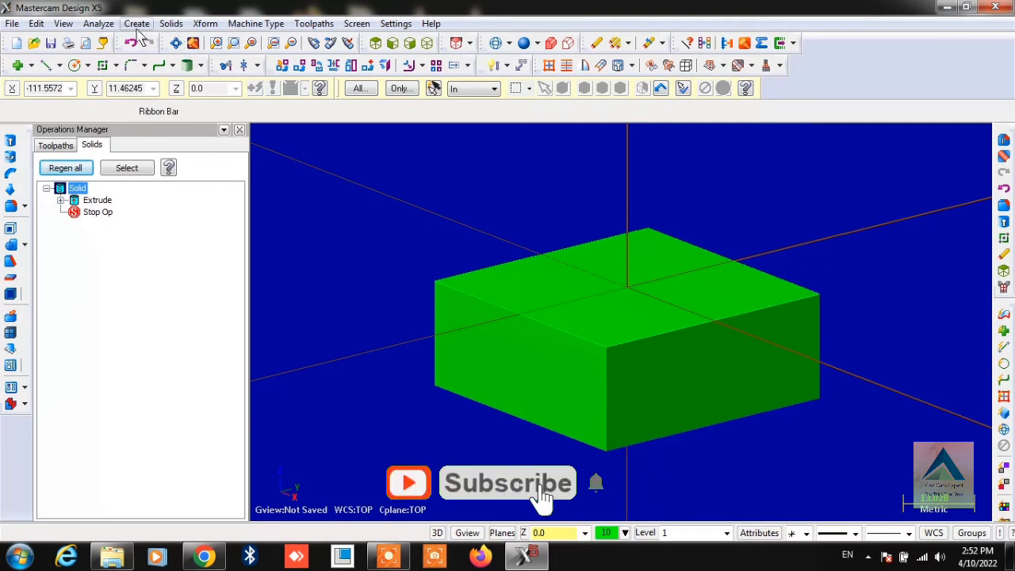
Apply a two-distance chamfer of 4 and 10 mm to the top front-left edge, using the front-left side face as reference.
click(171, 23)
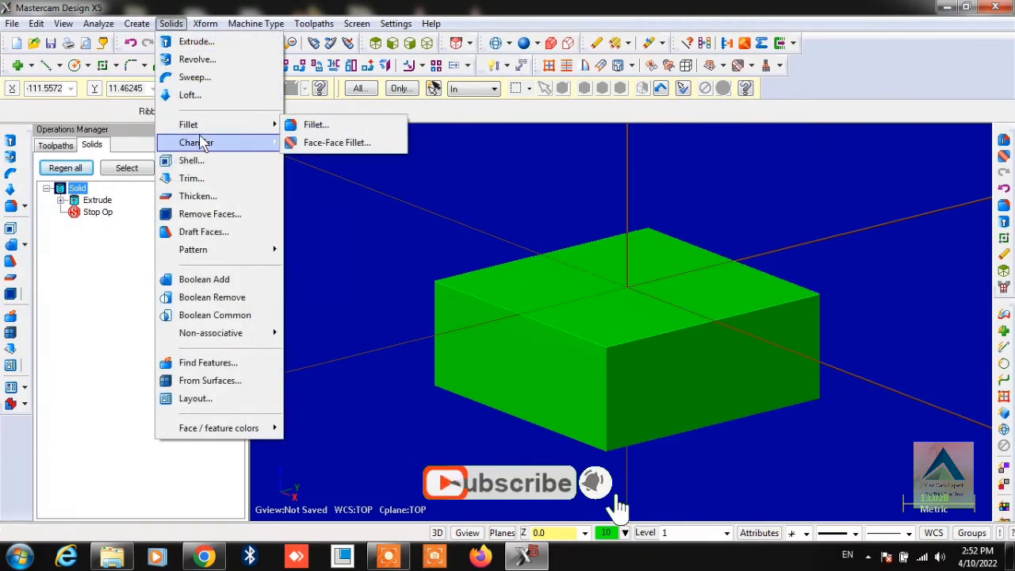
mouse_move(200, 142)
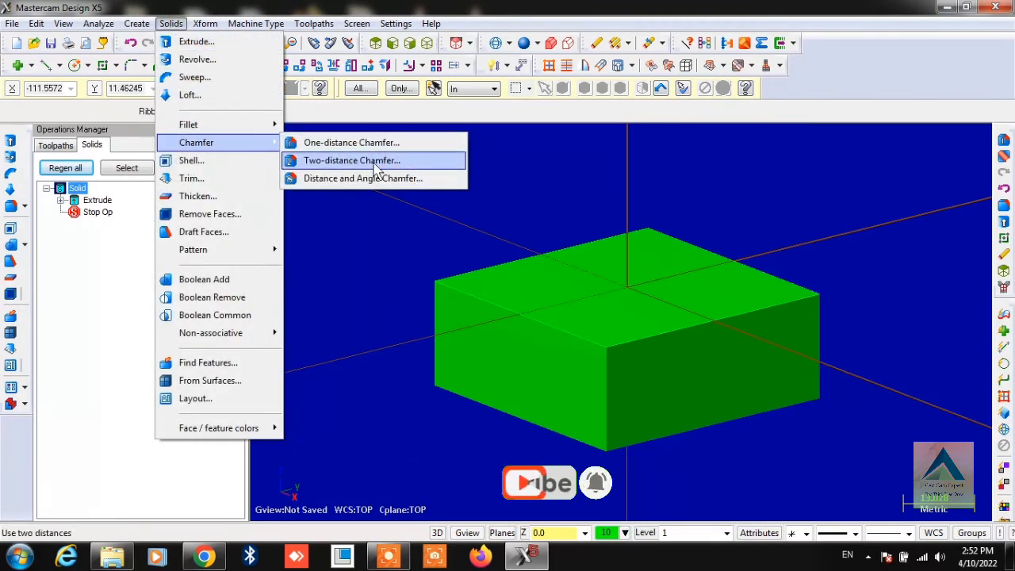
click(420, 161)
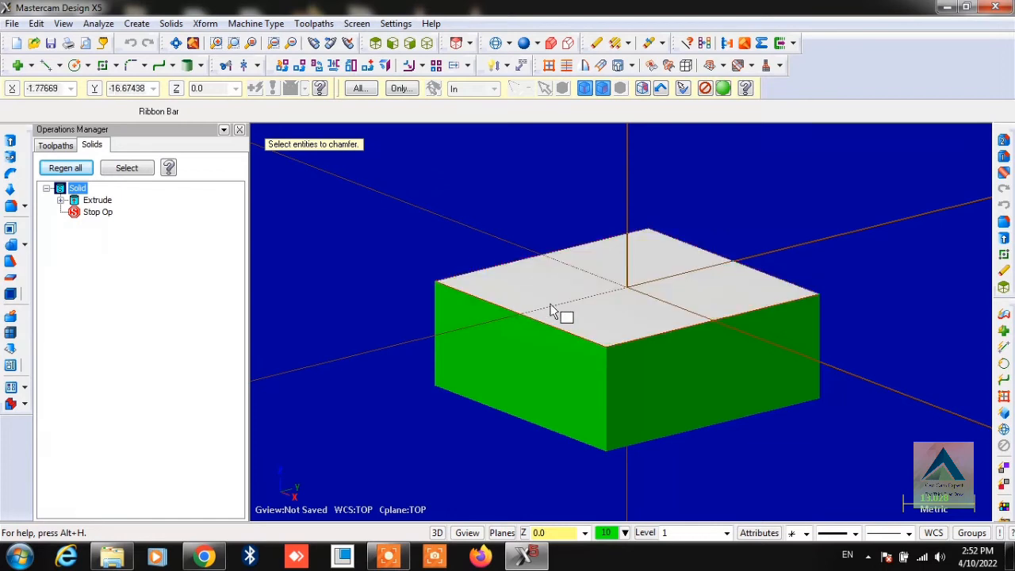
click(519, 325)
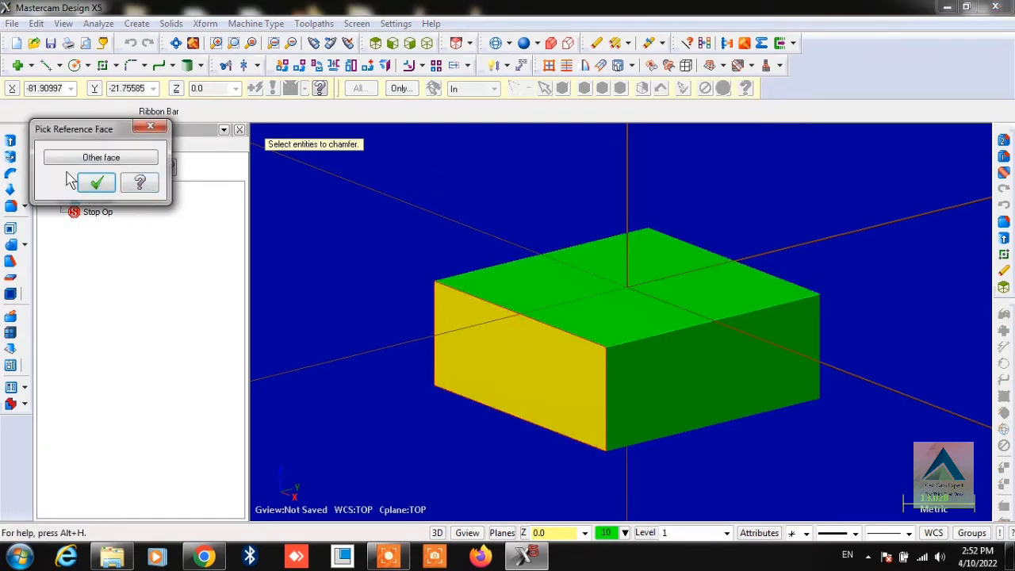
click(150, 126)
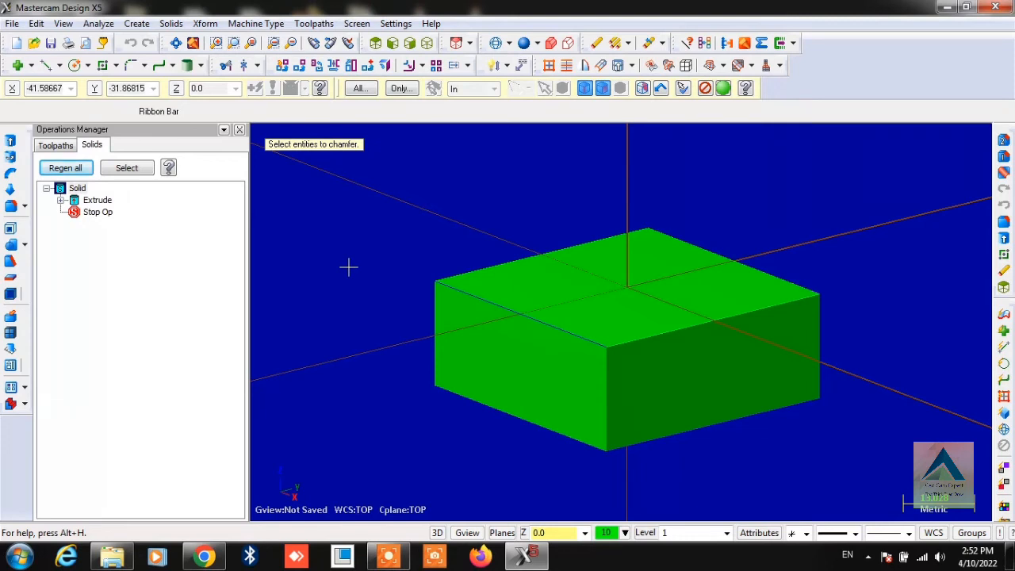
key(Return)
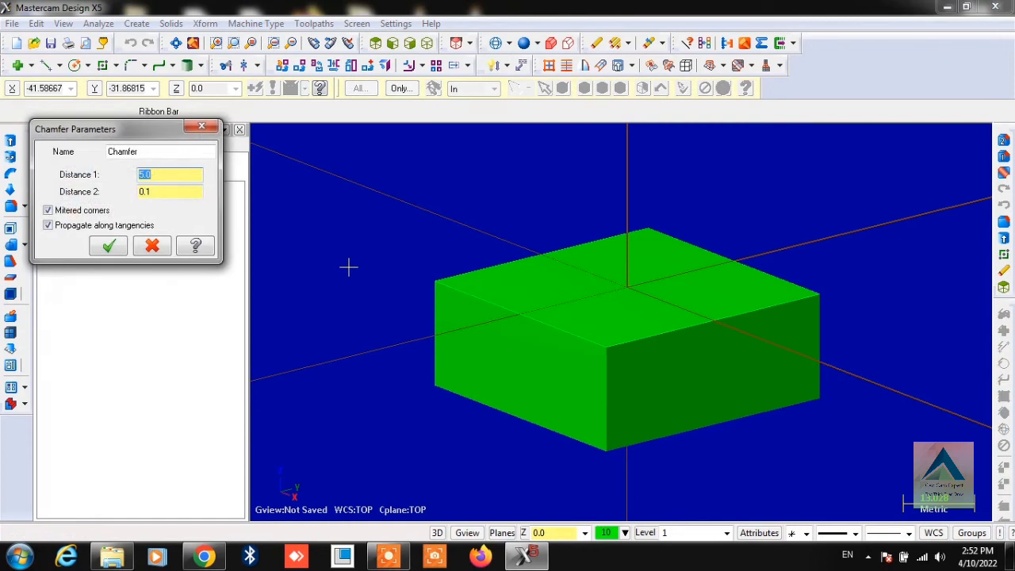
click(173, 173)
drag(173, 173, 126, 179)
drag(176, 190, 118, 194)
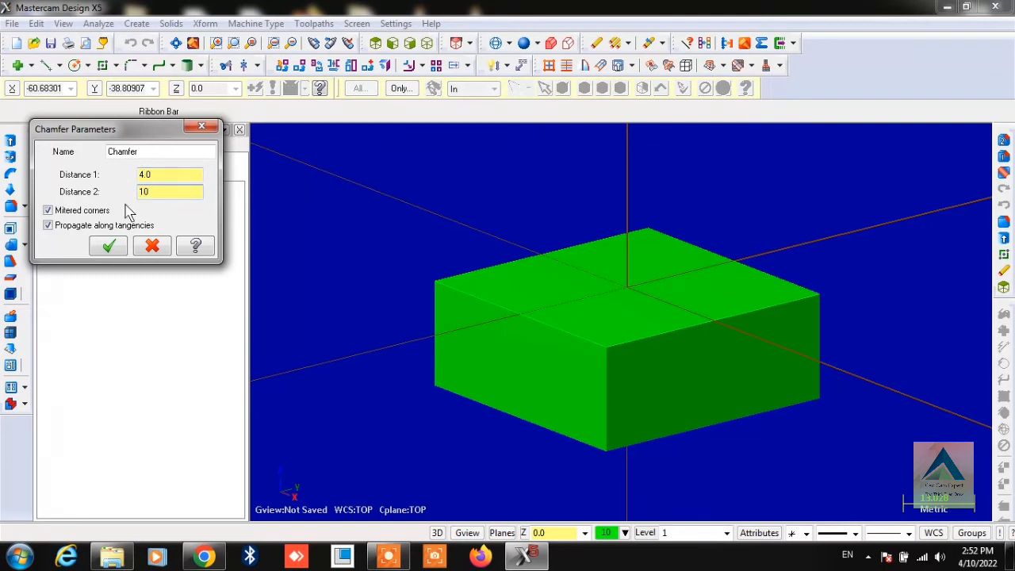
click(110, 248)
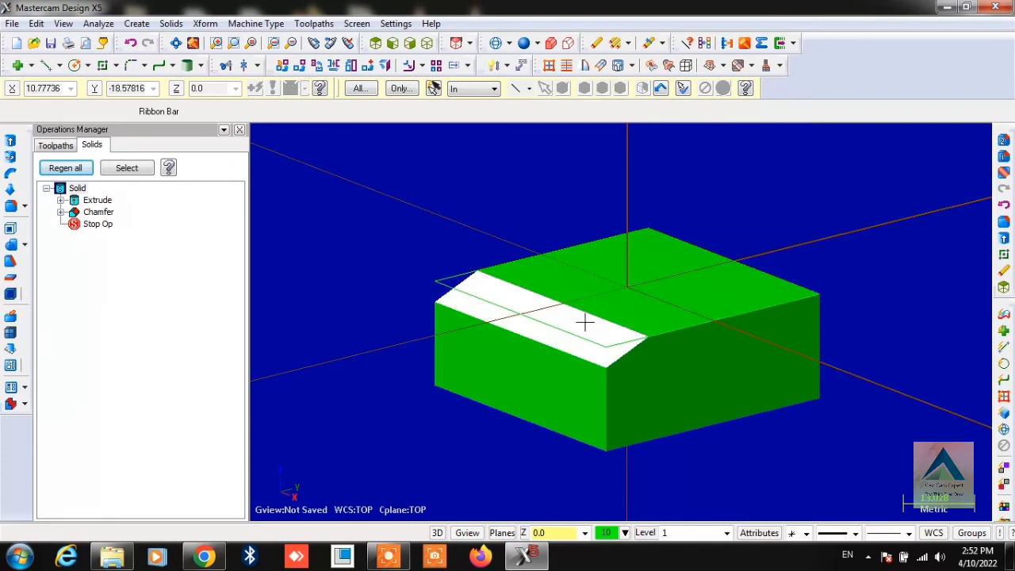
Delete the two-distance chamfer from the solid's history and restore the plain block.
click(96, 214)
key(Delete)
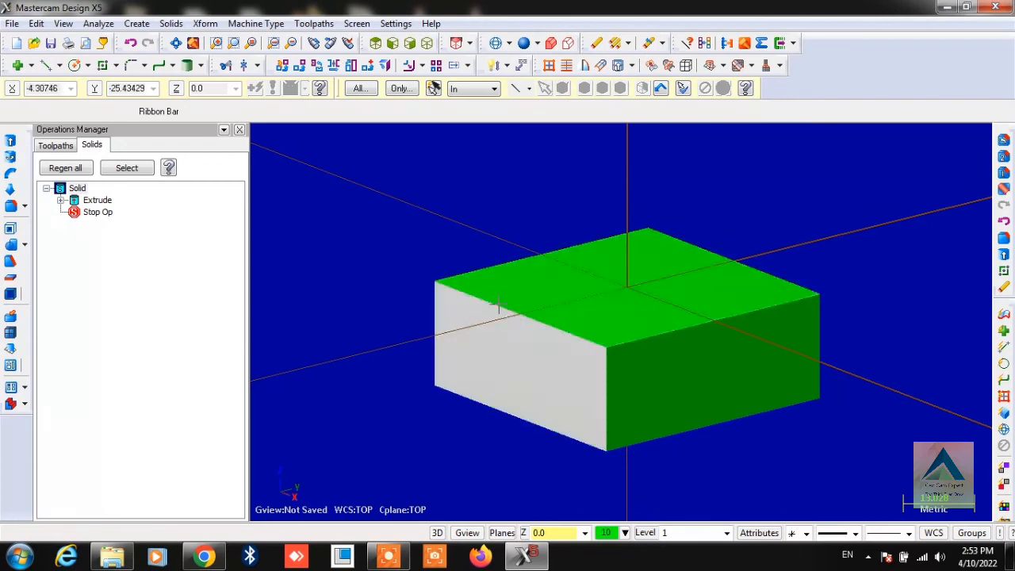
Apply a distance-and-angle chamfer of 8 mm and 60 degrees to the top front-left edge, using the front-left side face as reference.
click(171, 23)
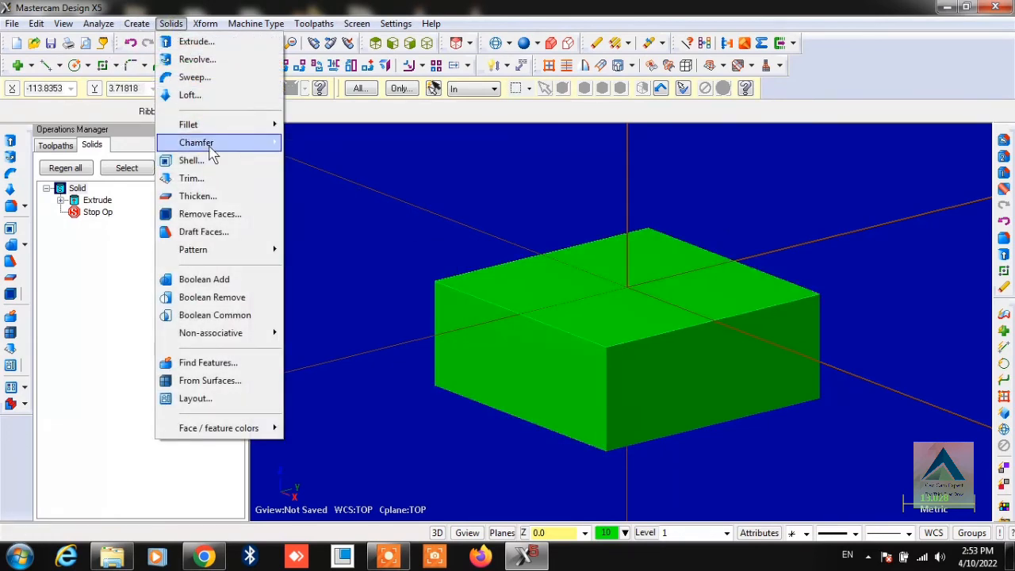
mouse_move(213, 151)
click(355, 179)
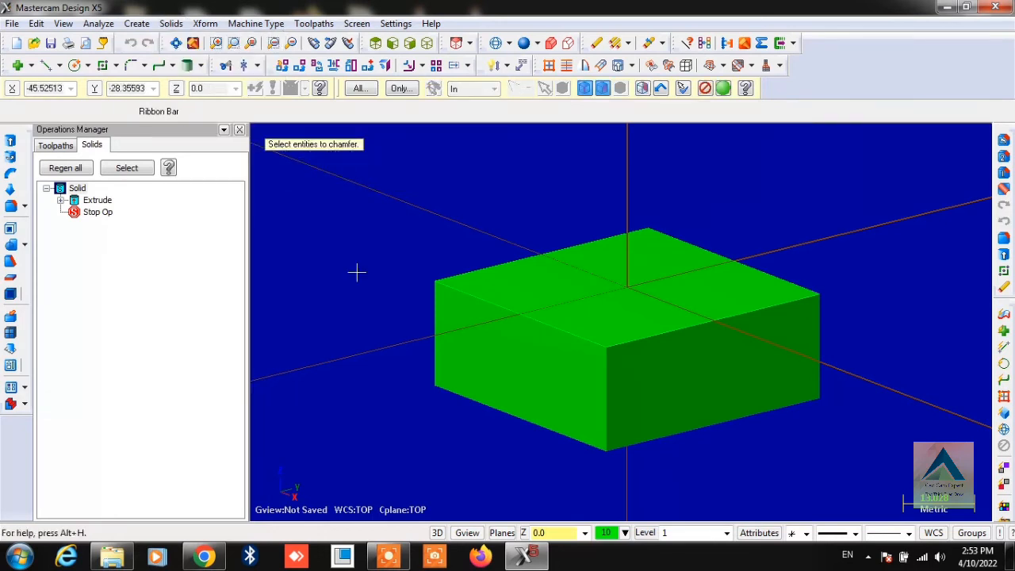
click(577, 342)
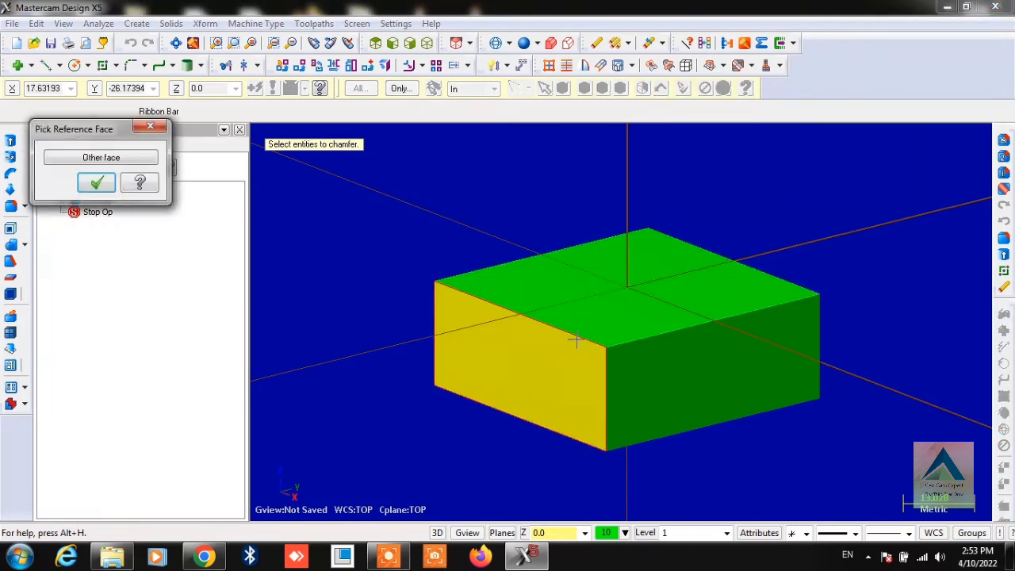
click(96, 185)
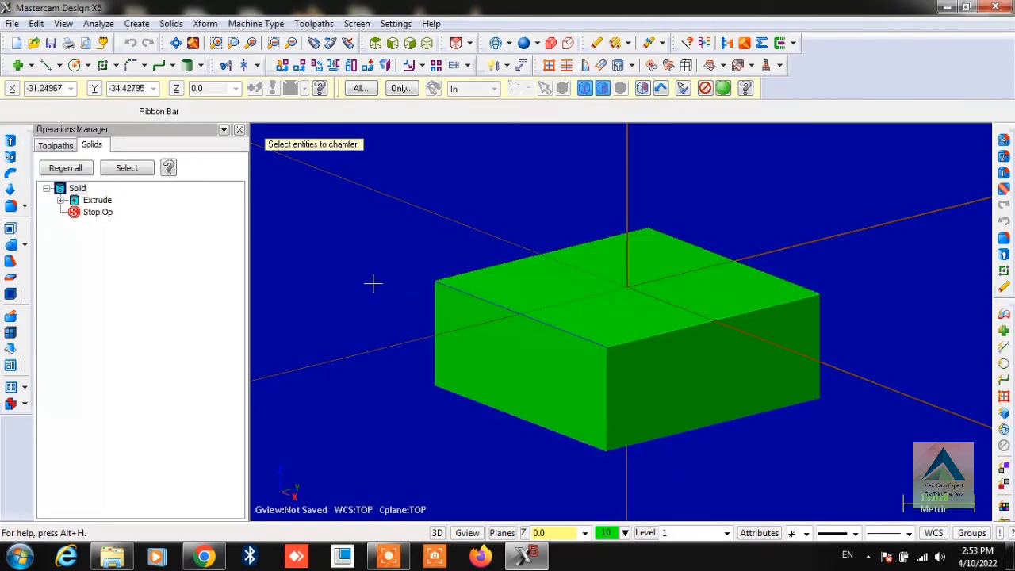
key(Return)
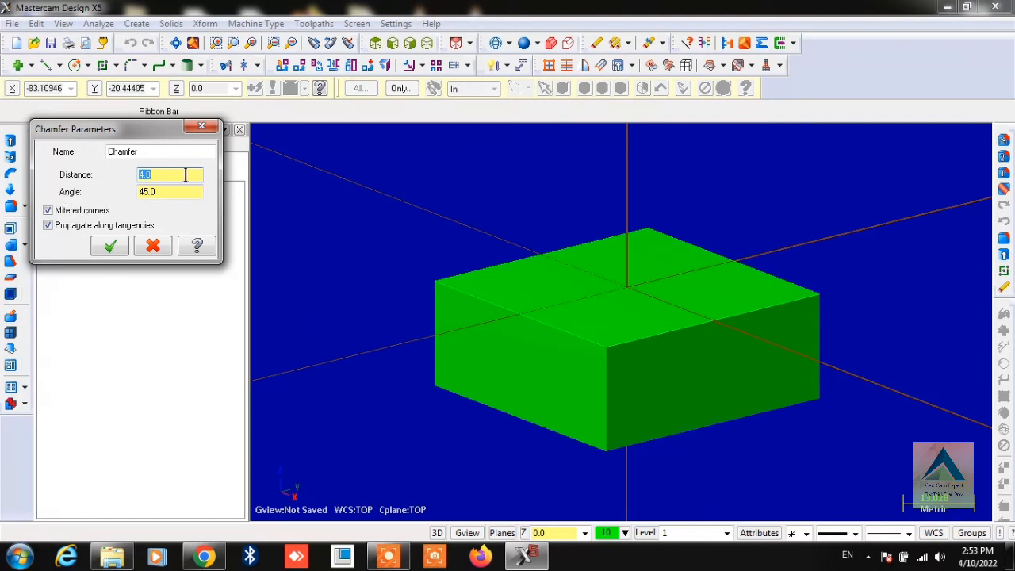
drag(185, 175, 74, 175)
text(8)
key(Tab)
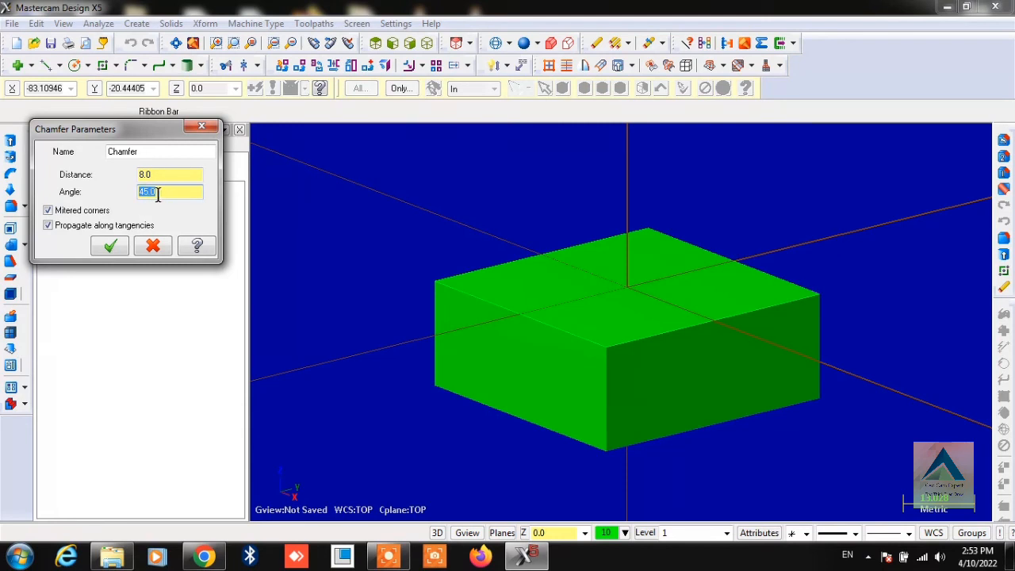
text(60)
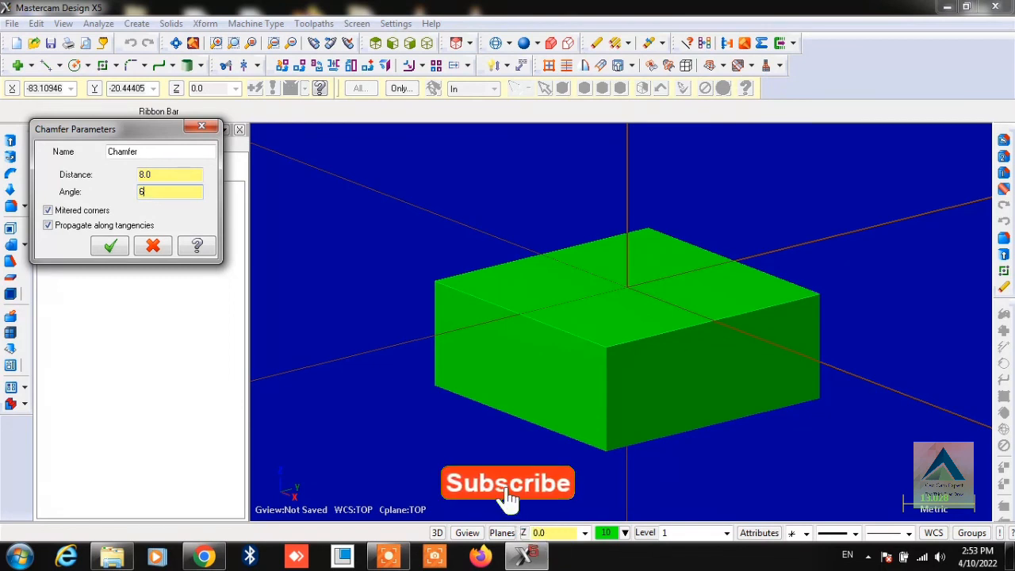
click(110, 246)
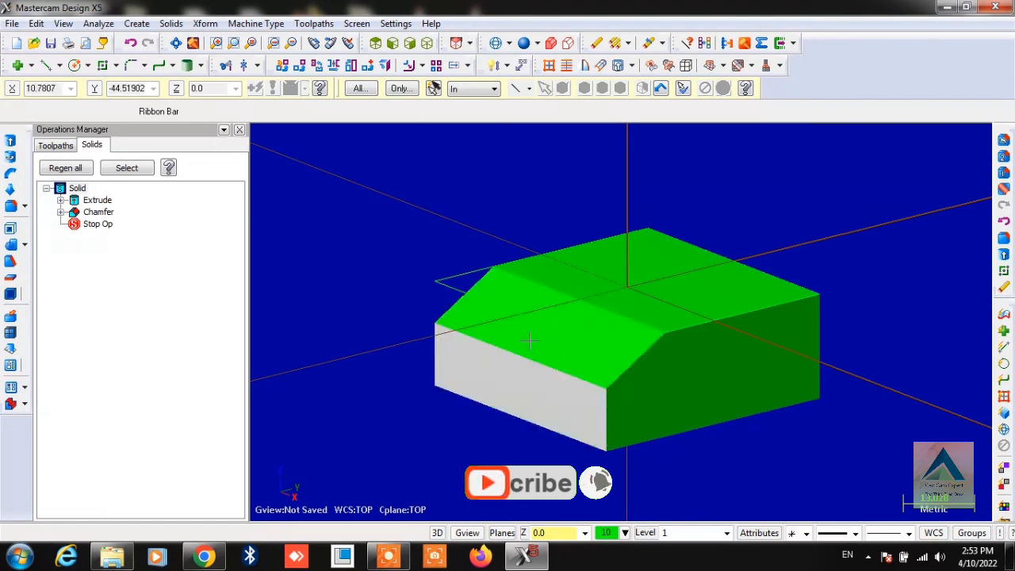
middle_drag(549, 277, 553, 313)
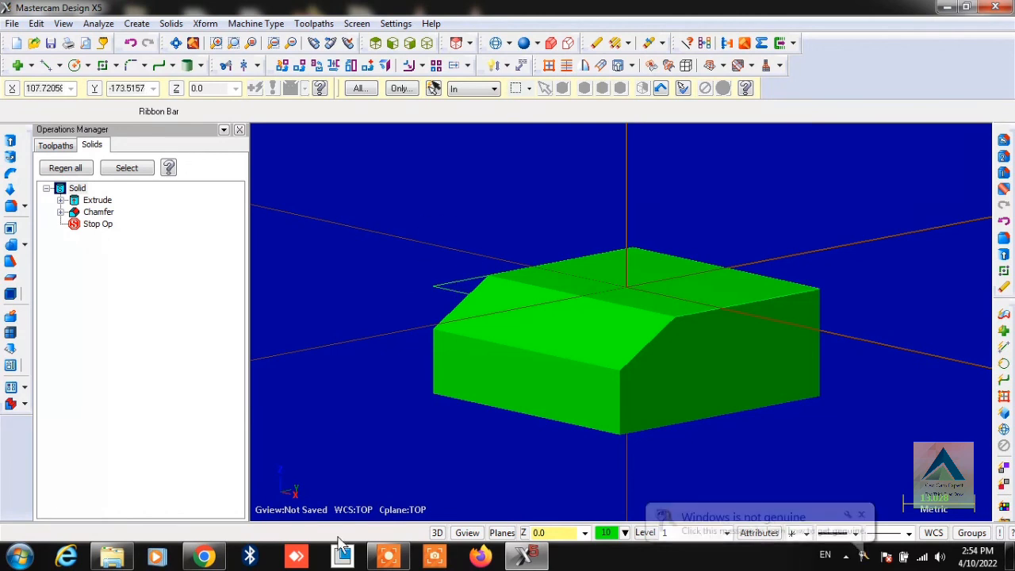
click(389, 557)
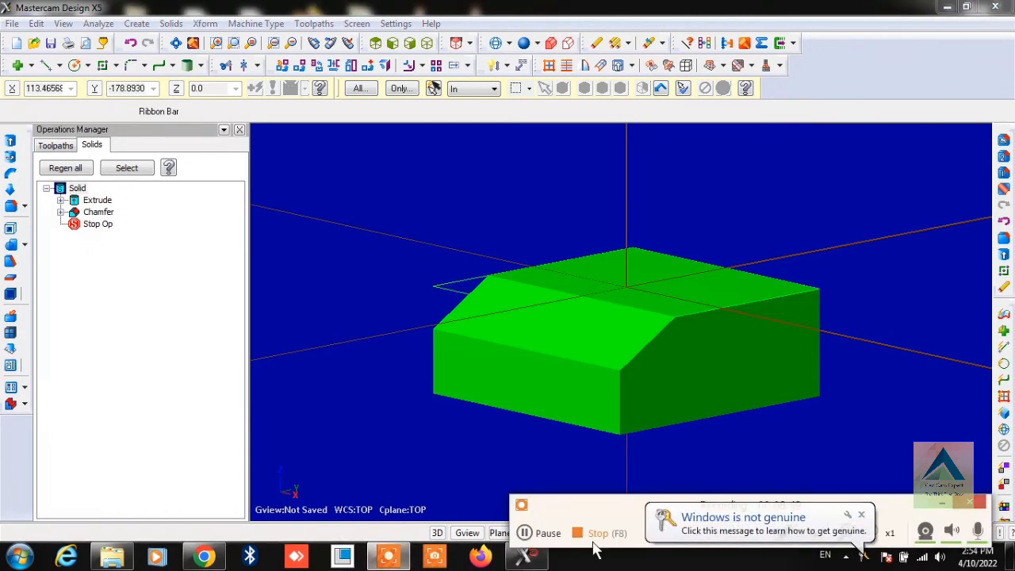
click(597, 539)
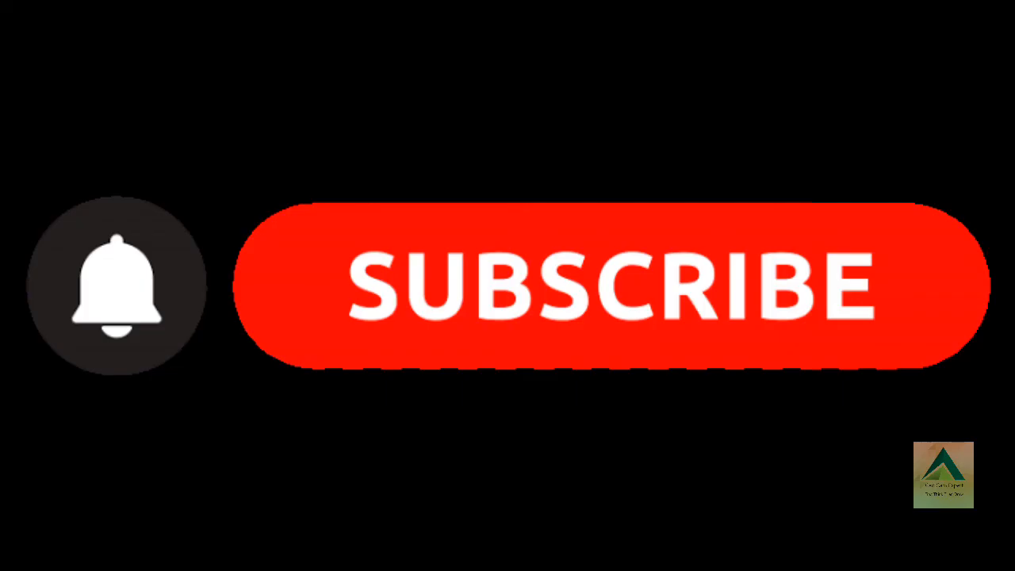